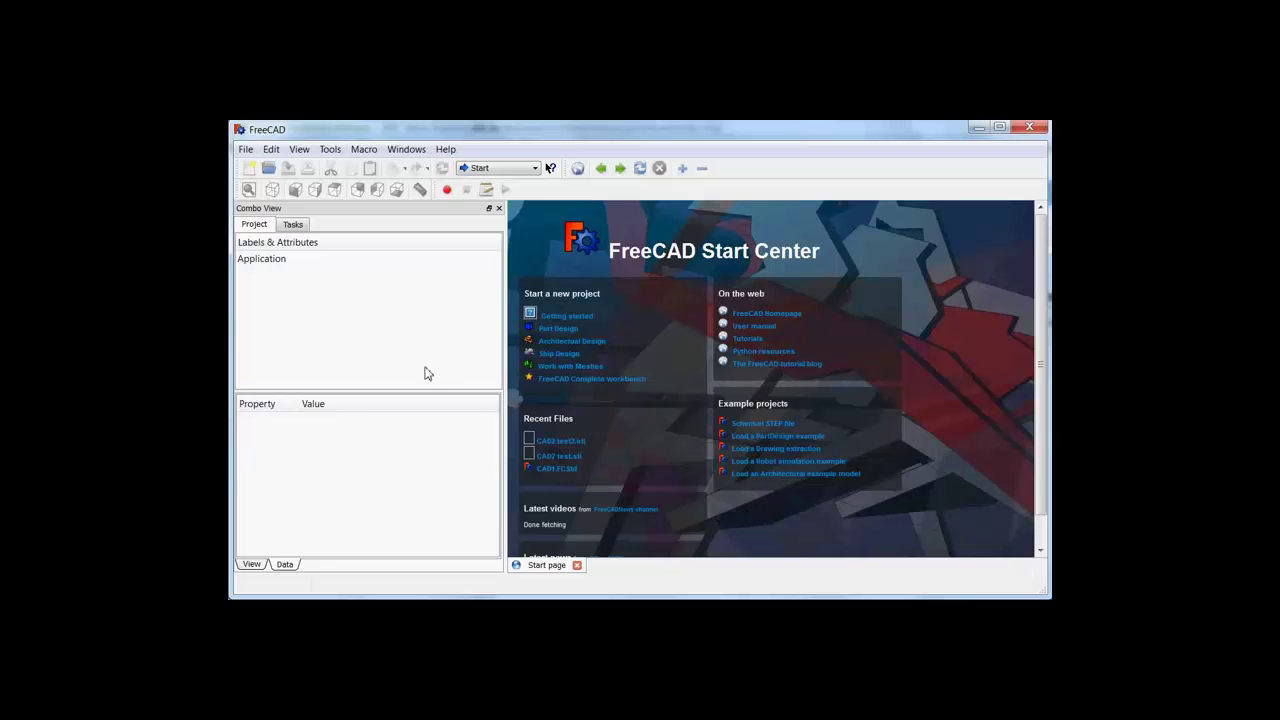
Switch to the Part workbench, create a new document and add a default box solid.
left_click(535, 169)
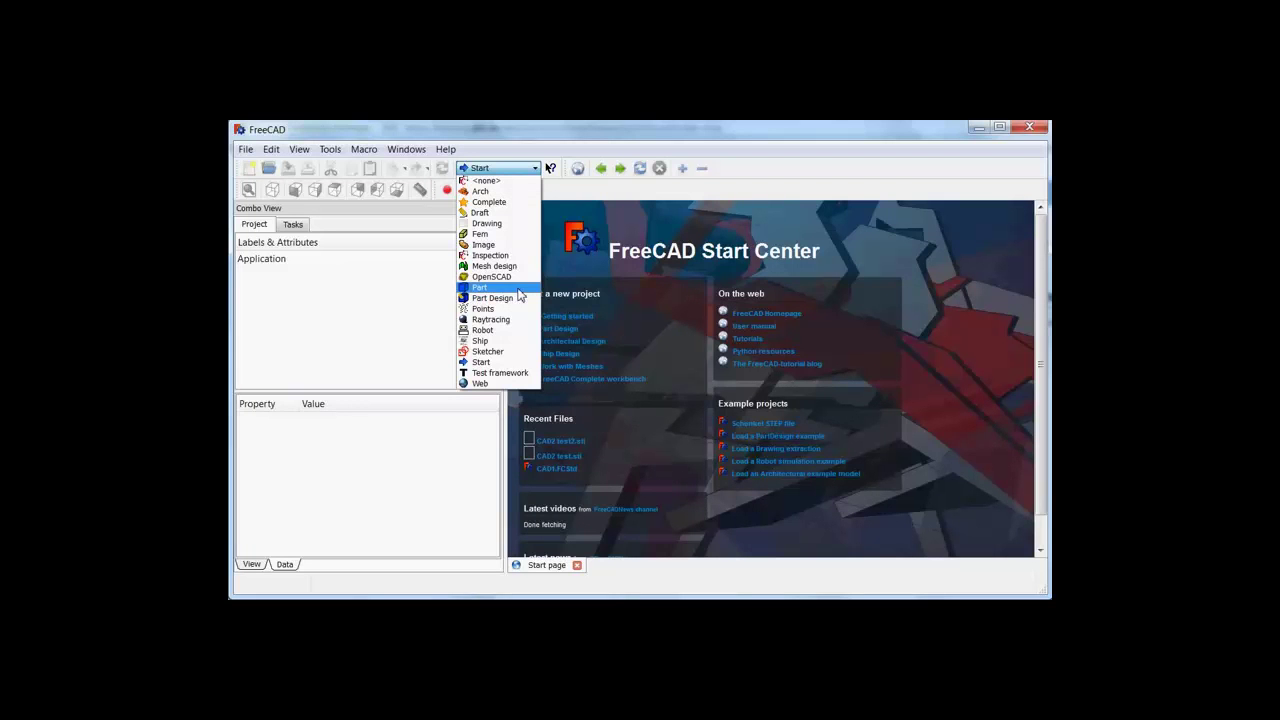
left_click(481, 287)
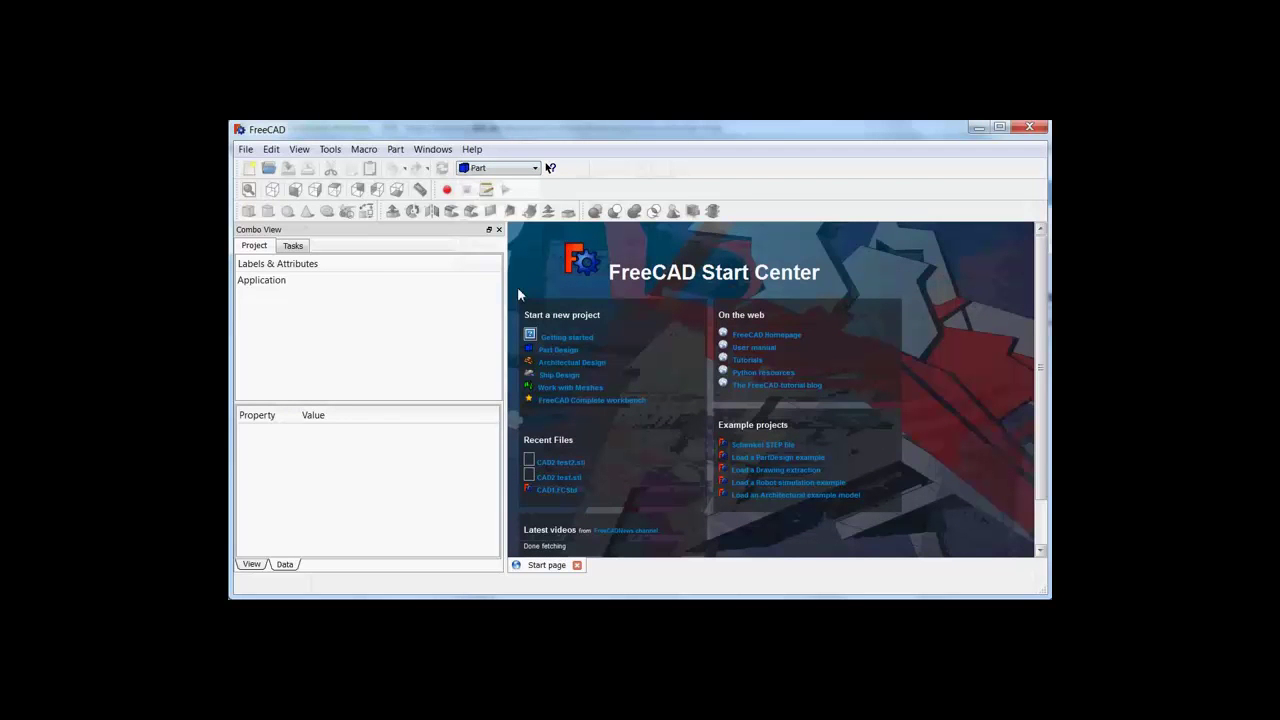
left_click(250, 170)
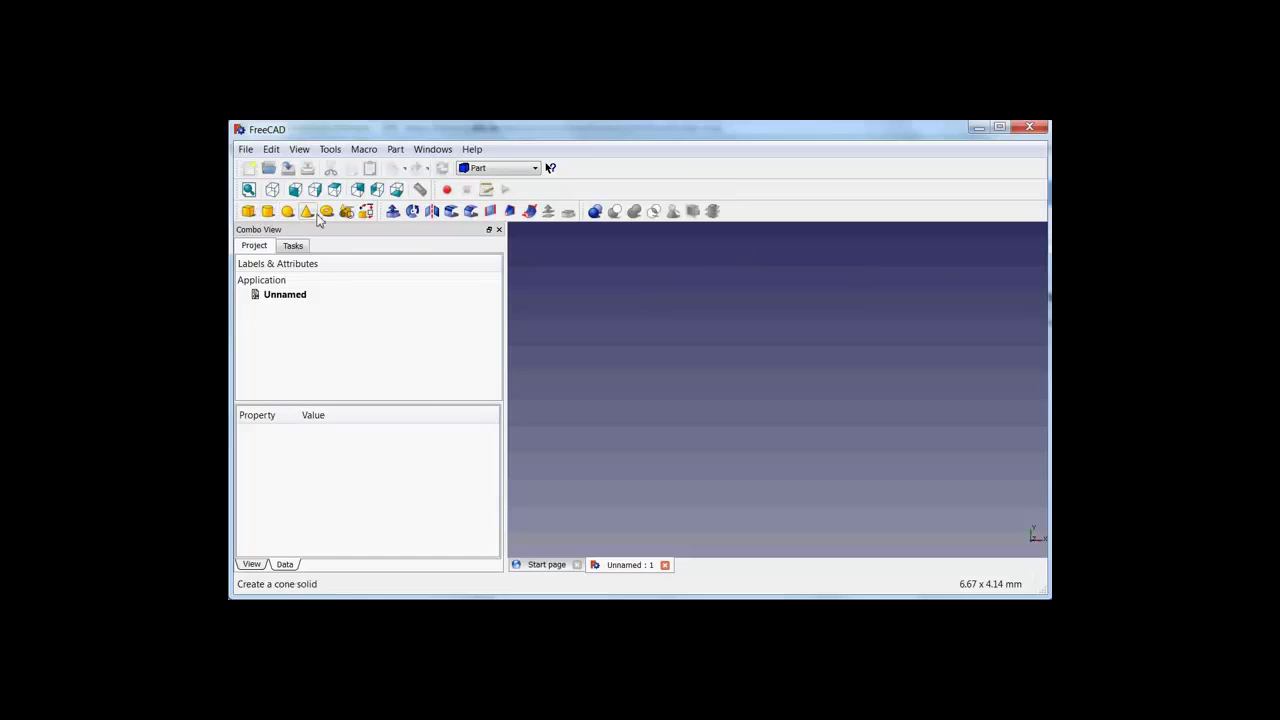
left_click(247, 213)
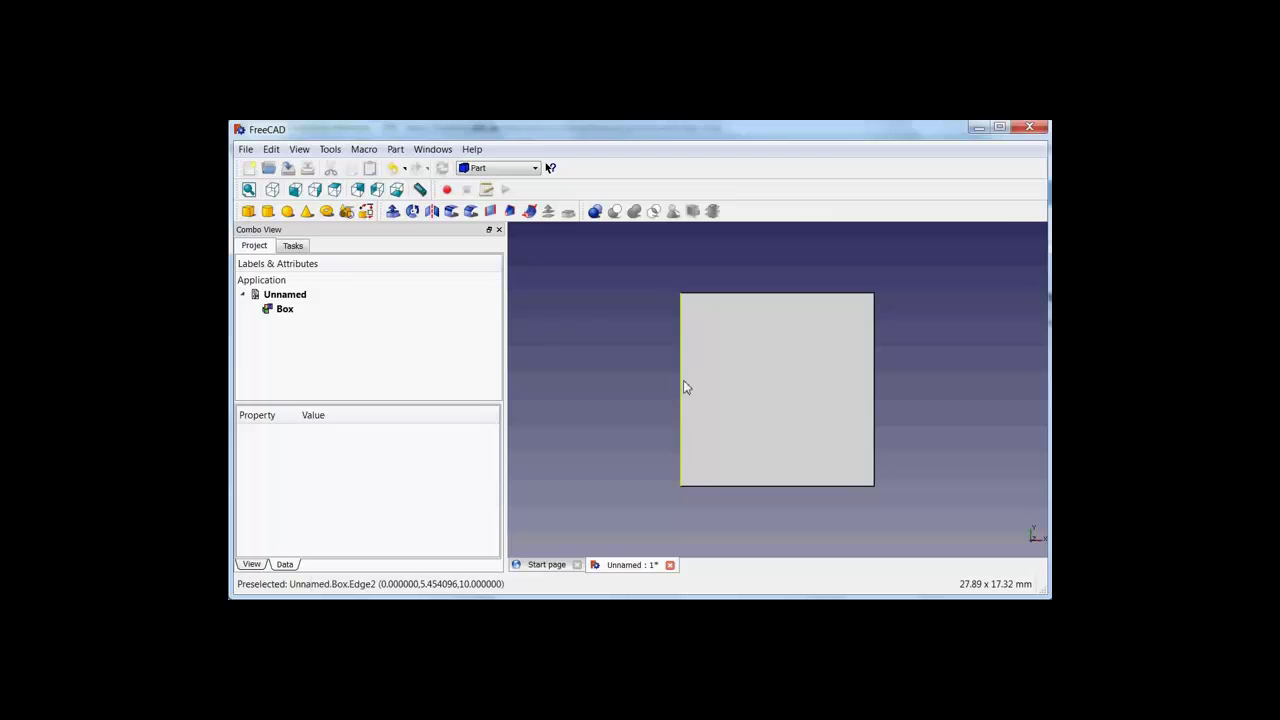
Set the 3D view's navigation style to Touchpad navigation and orbit the box to an angled view.
right_click(621, 376)
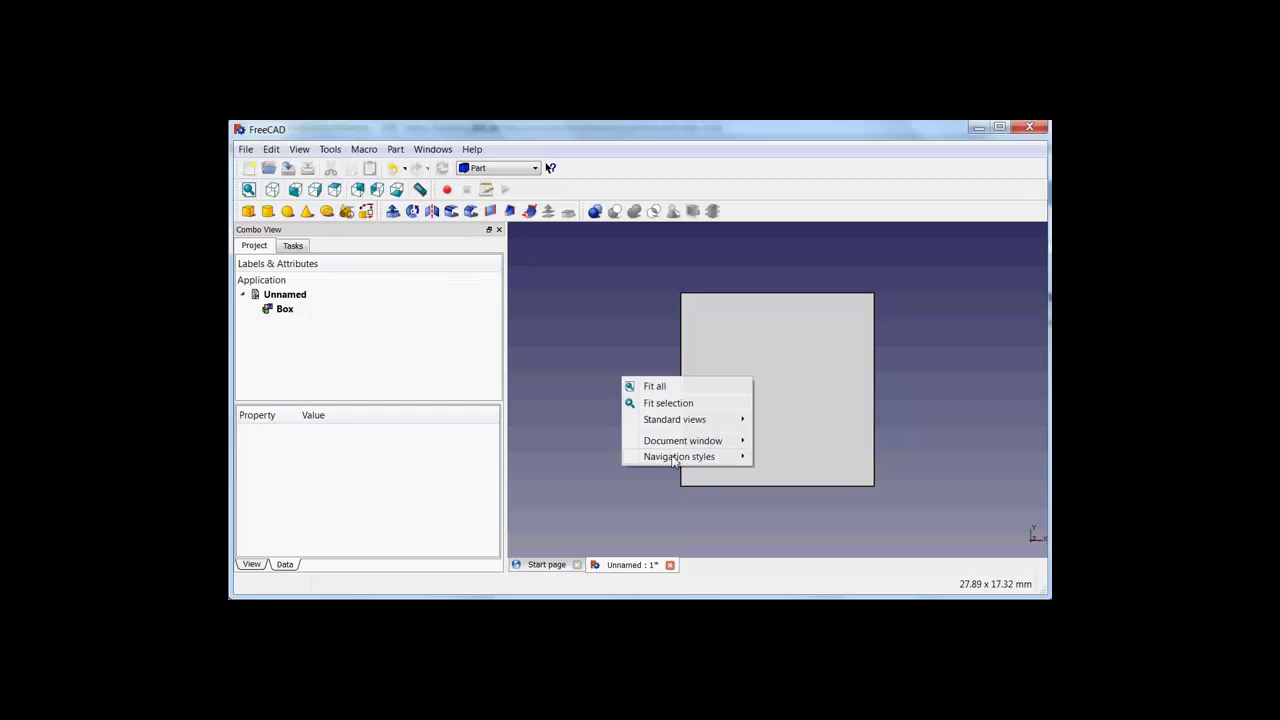
mouse_move(674, 458)
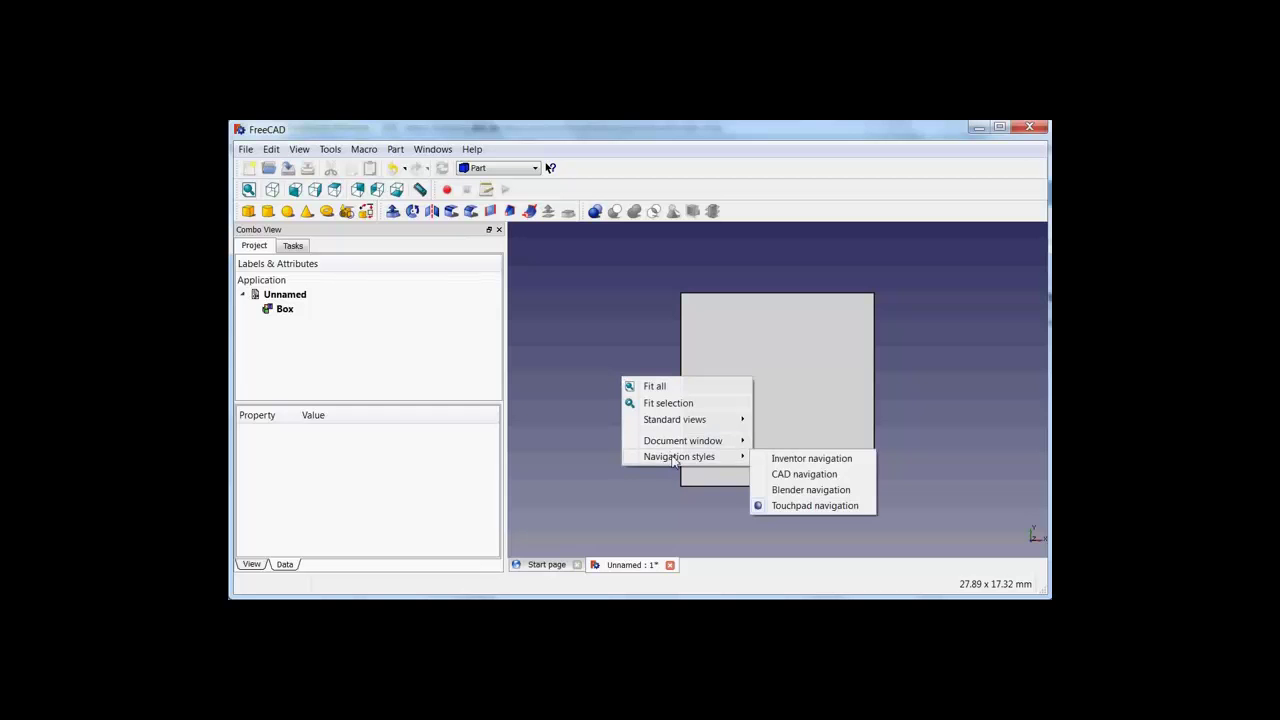
left_click(782, 506)
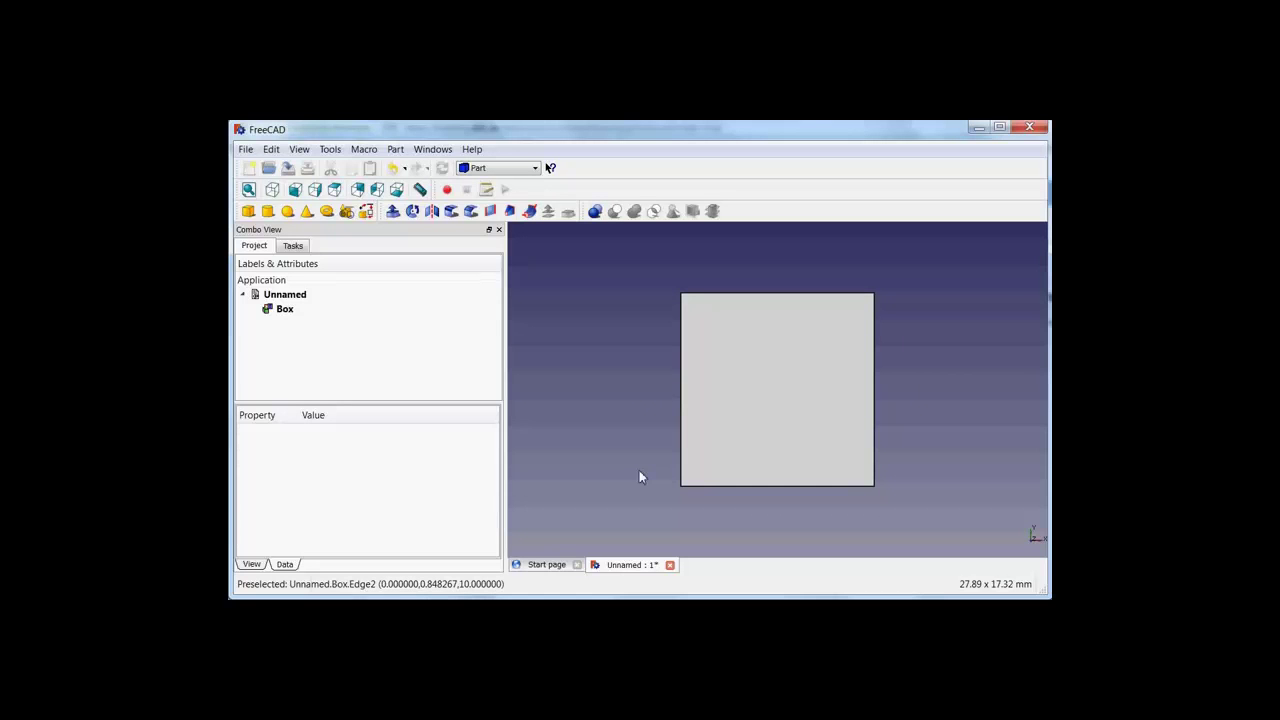
middle_click_drag(641, 477, 560, 514)
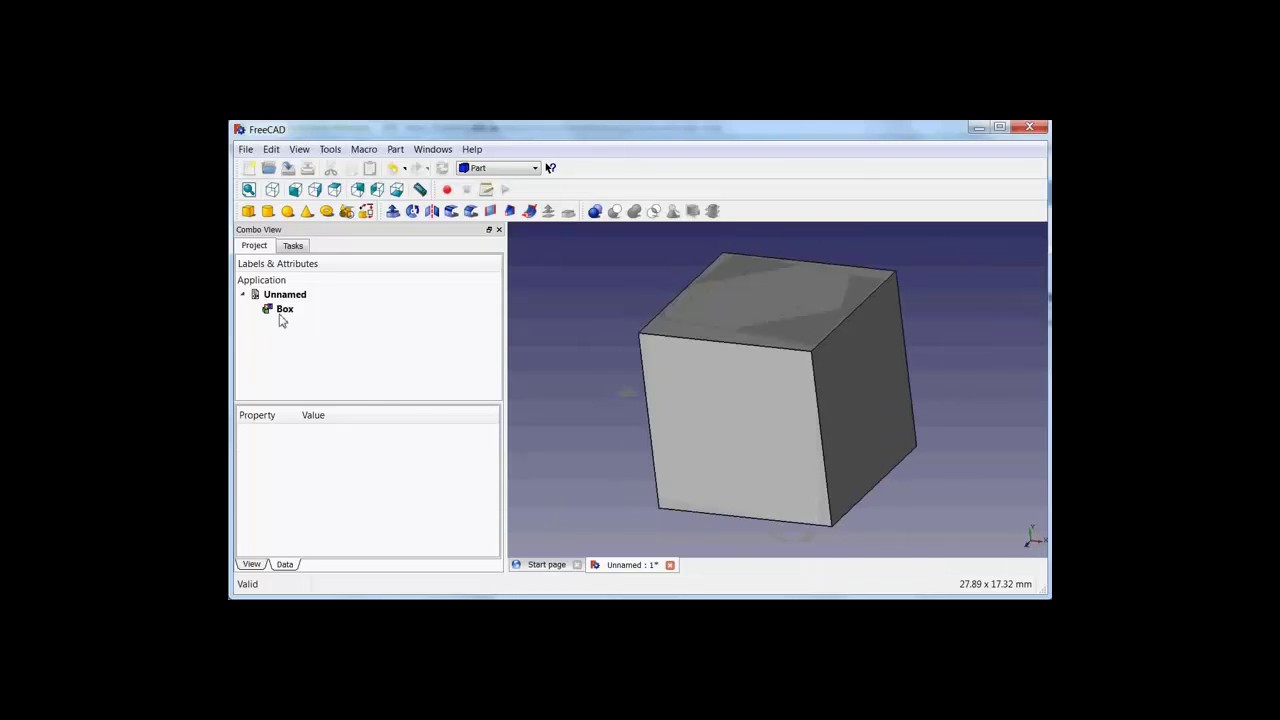
Add a default cylinder solid to the document and select it to show its properties.
left_click(267, 211)
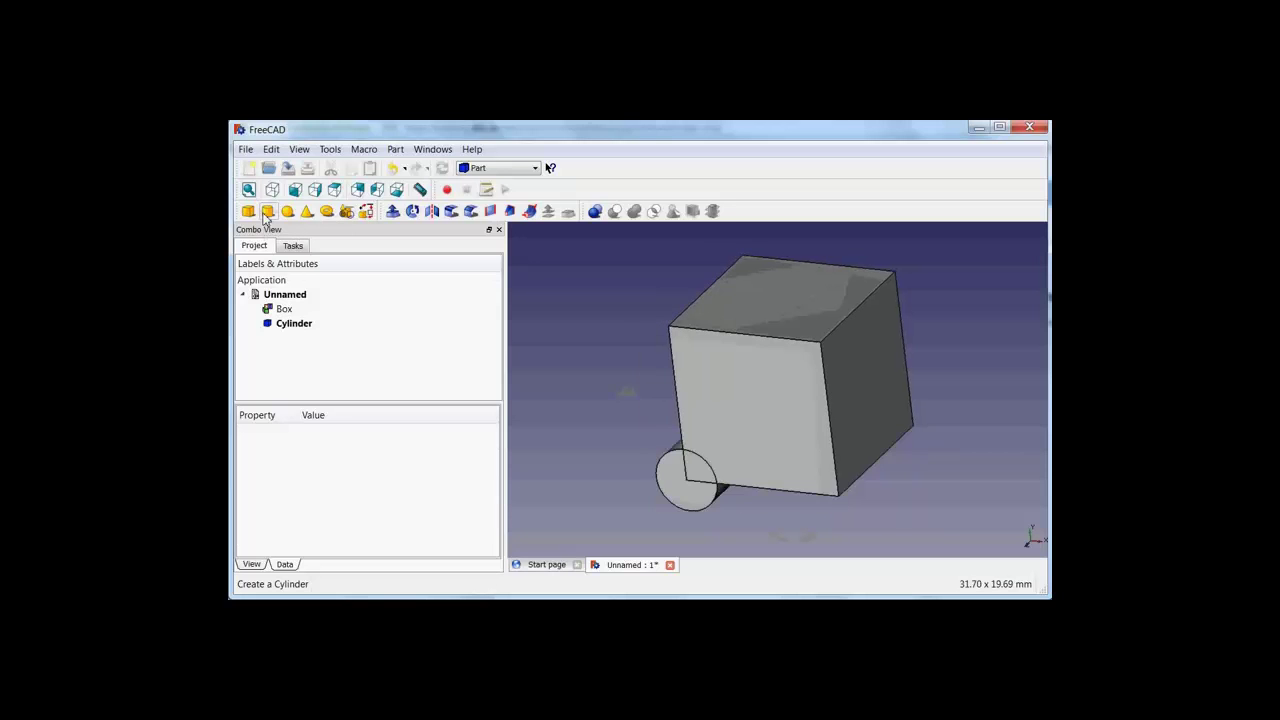
middle_click_drag(631, 440, 634, 401)
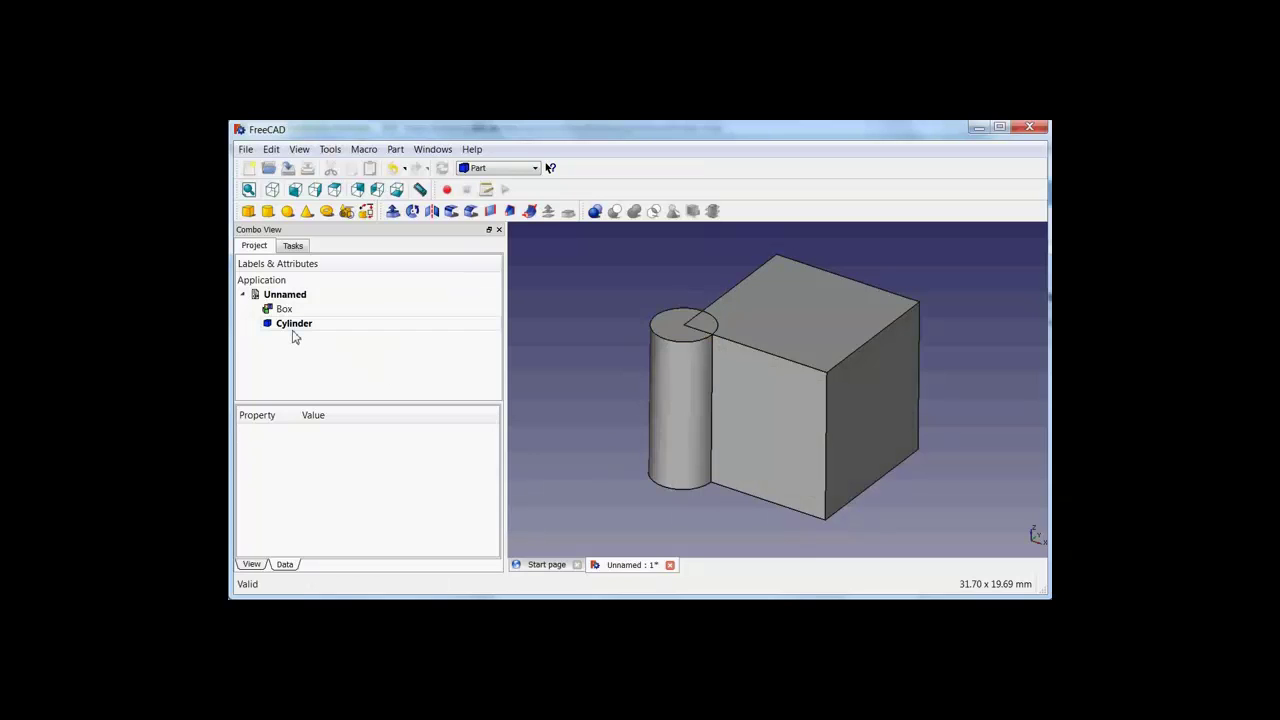
left_click(294, 326)
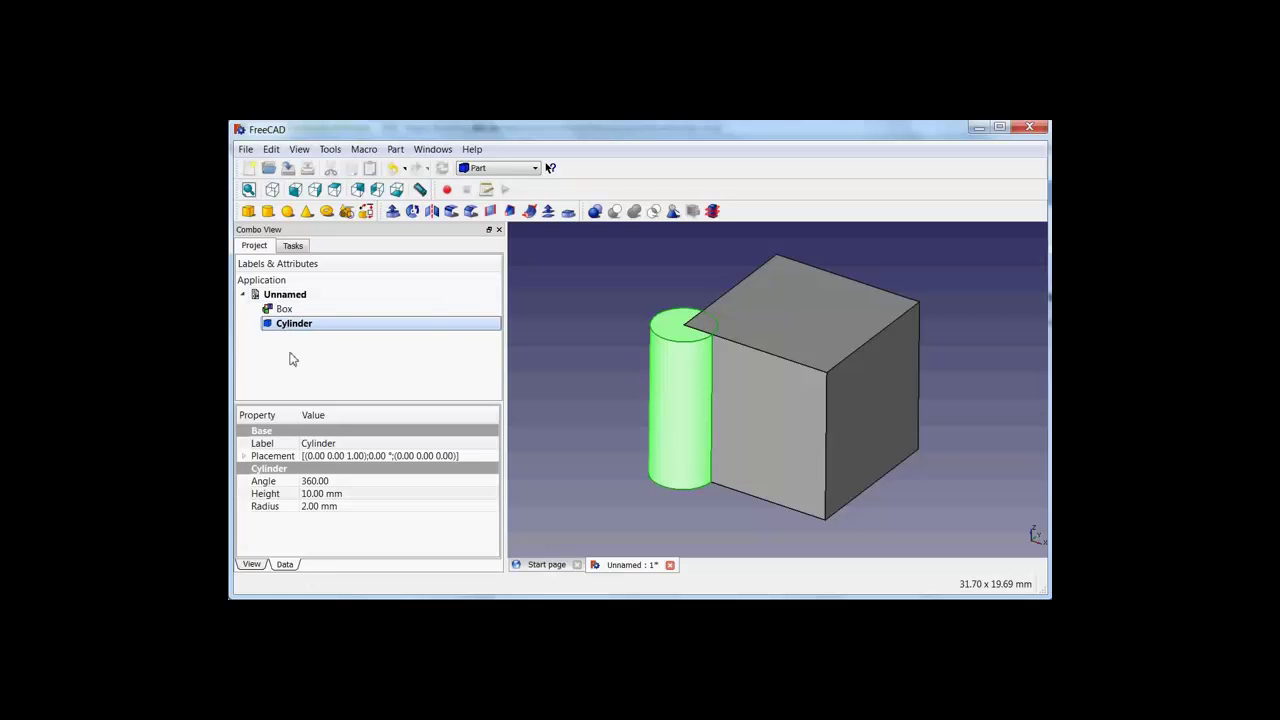
Set the cylinder's height to 12 mm and its radius to 4 mm.
left_click(312, 494)
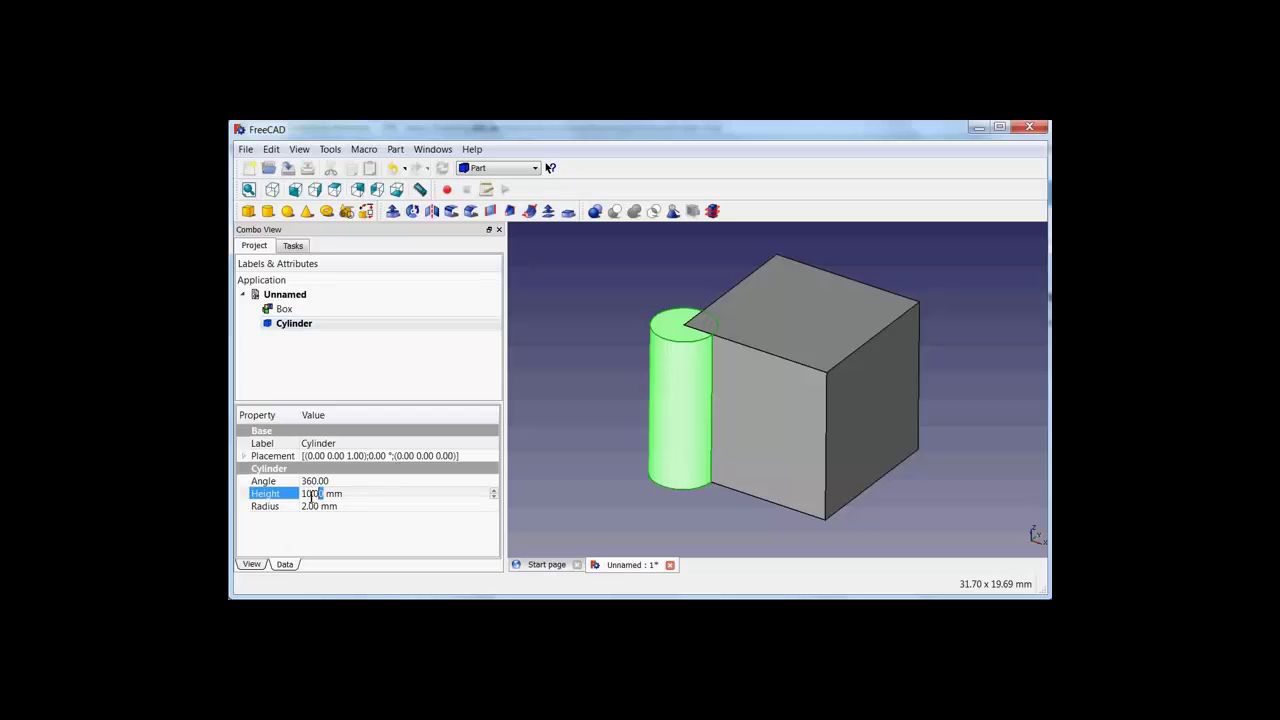
left_click(312, 496)
key("Delete")
type("2")
left_click(308, 507)
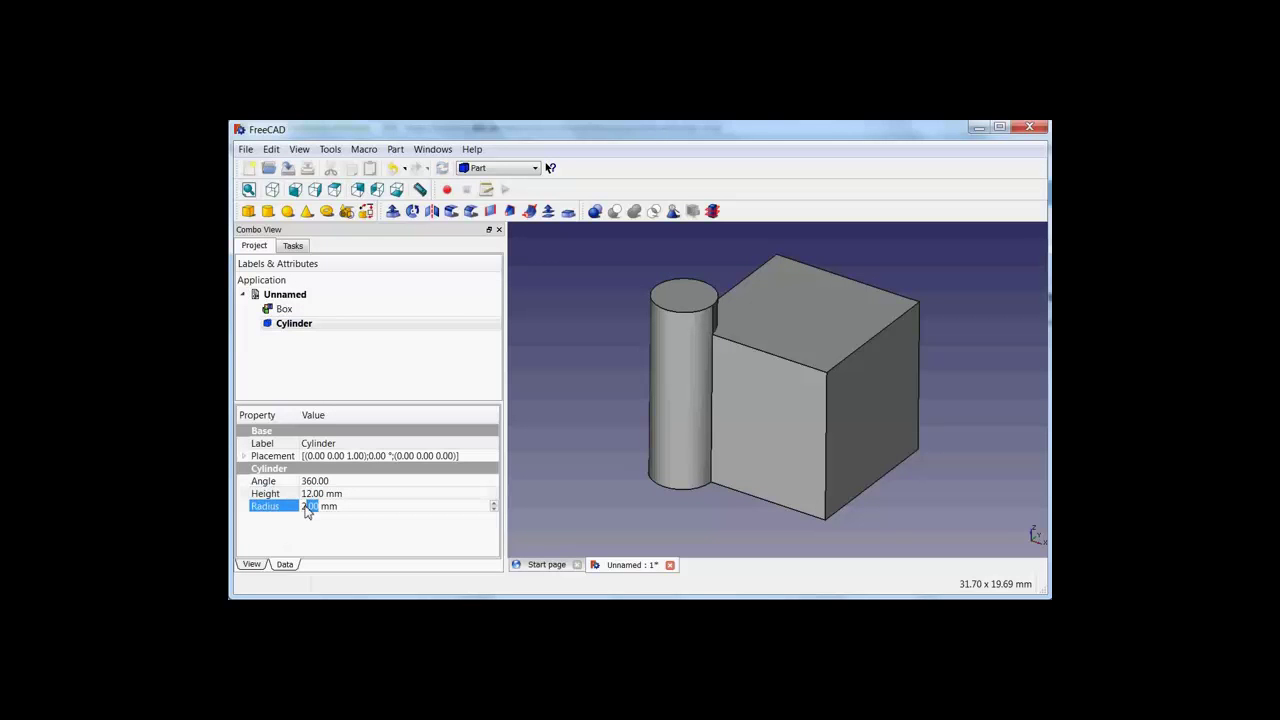
left_click(308, 508)
key("Delete")
type("4")
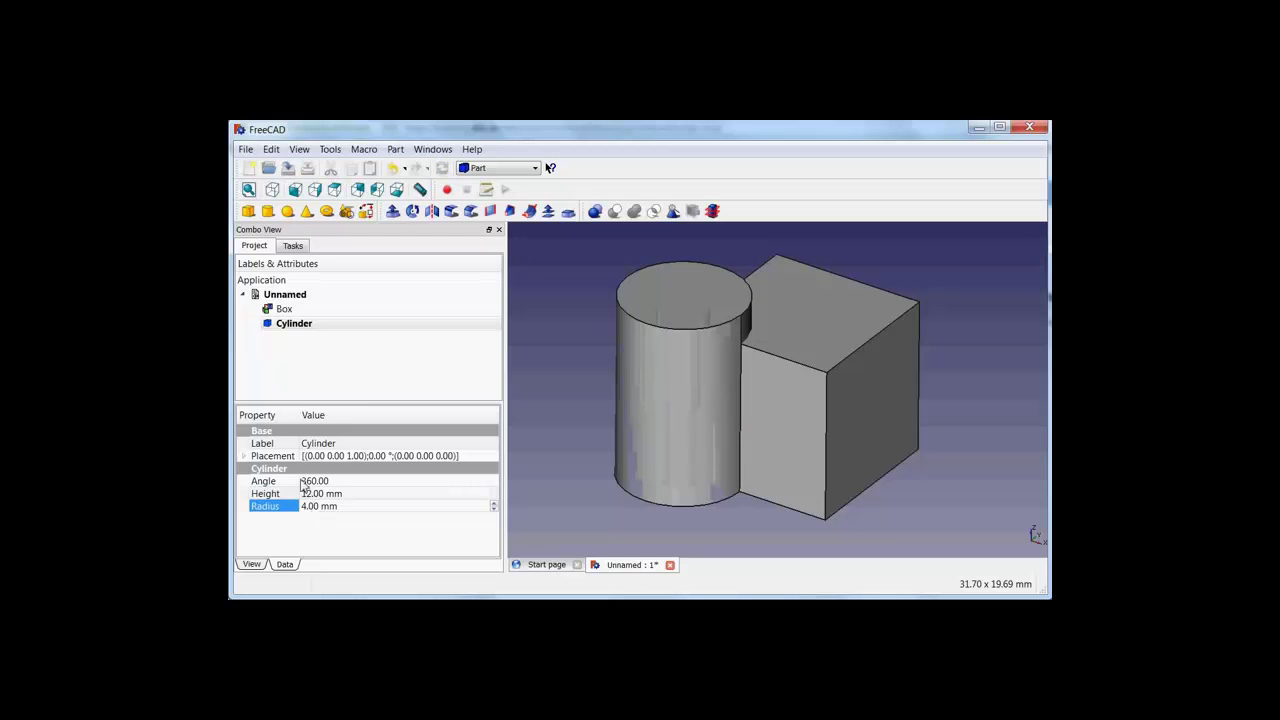
Set the cylinder's placement position to x 5, y 5 and z -1.
left_click(243, 457)
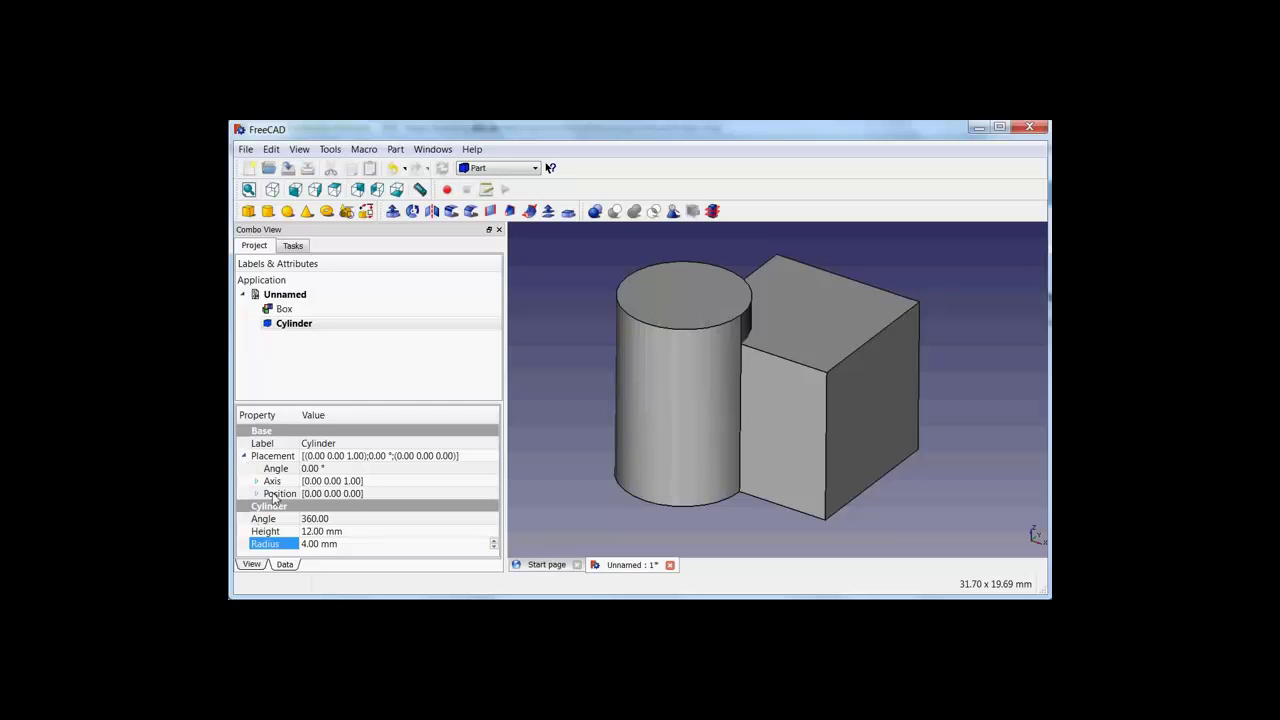
left_click(257, 494)
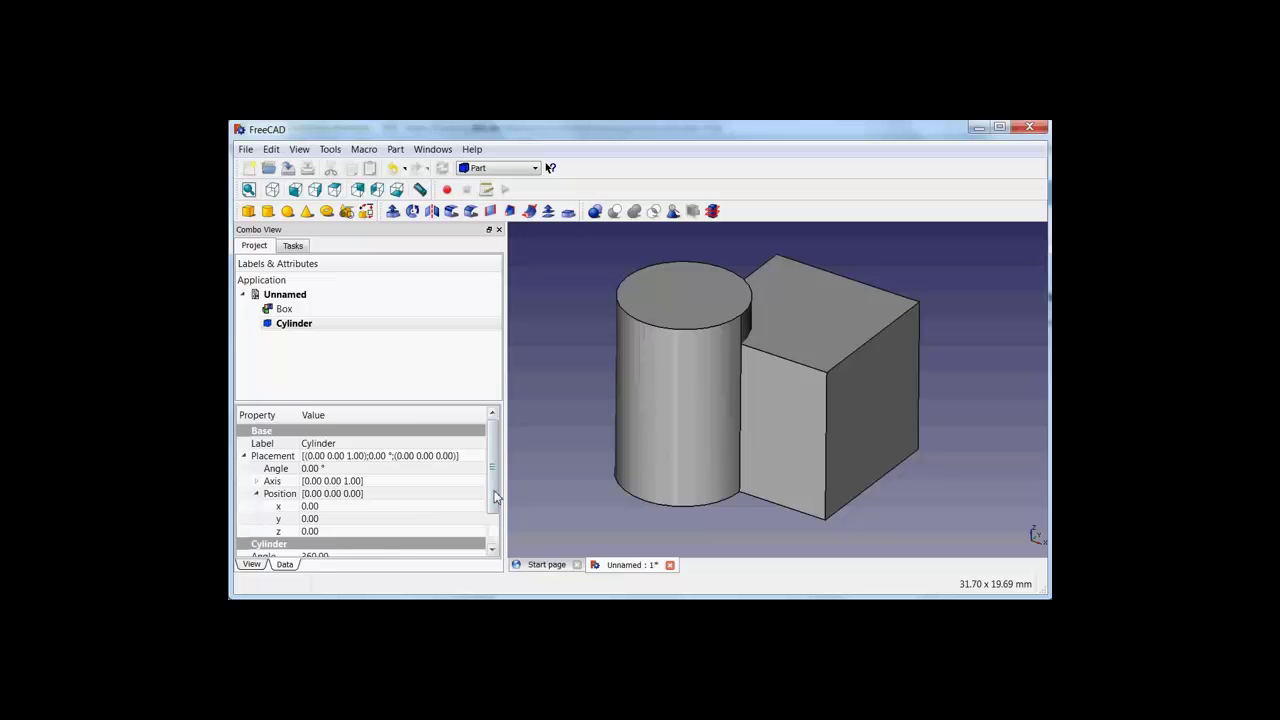
left_click_drag(494, 491, 494, 523)
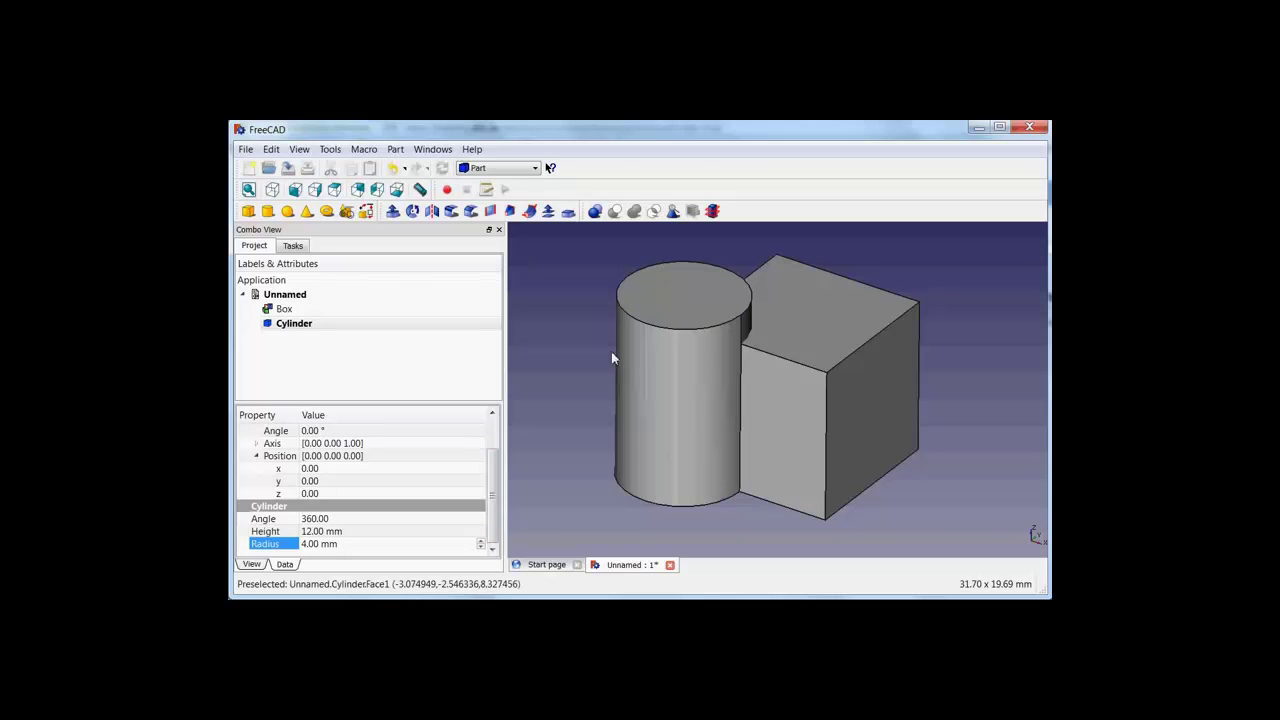
left_click(317, 497)
left_click(297, 496)
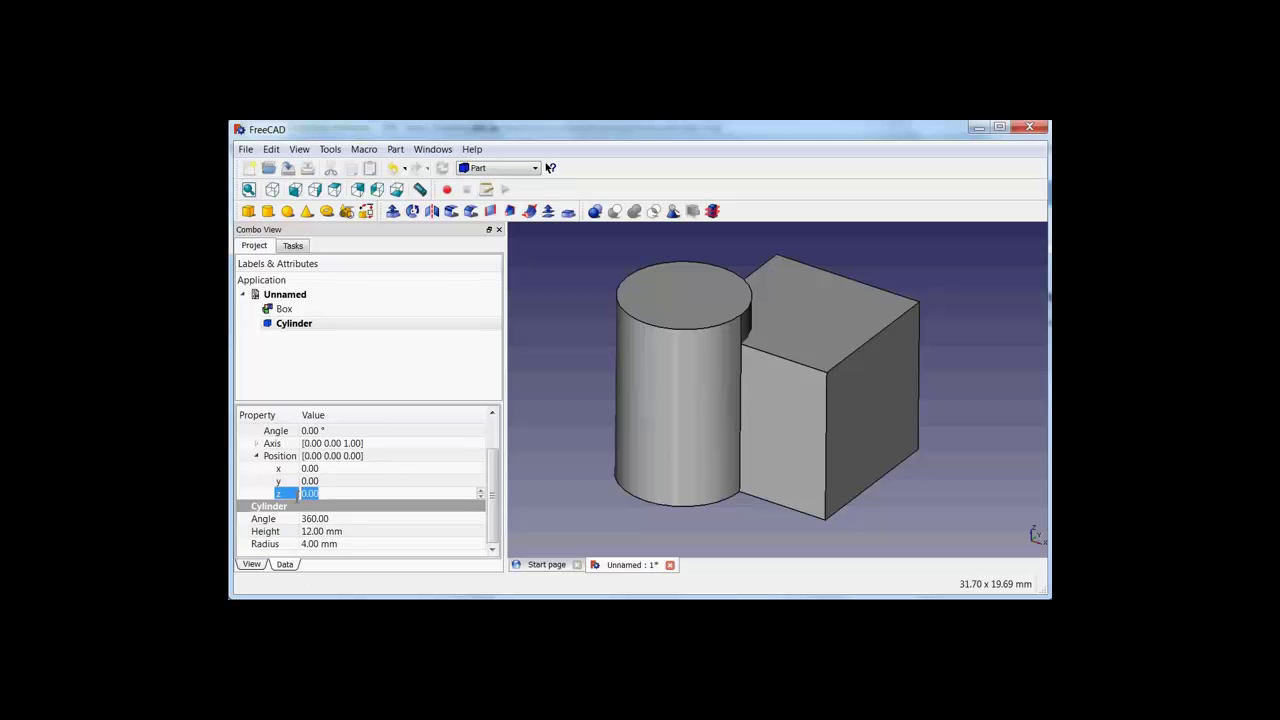
type("-1")
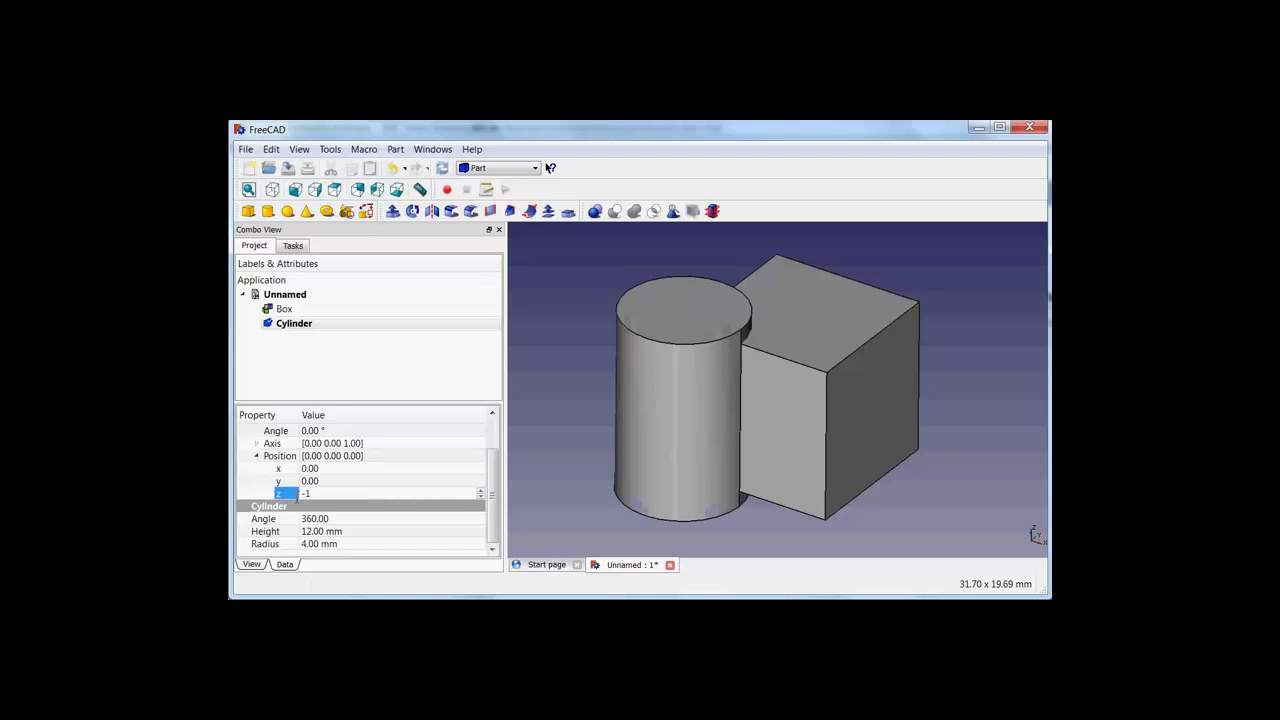
key("Return")
left_click(327, 470)
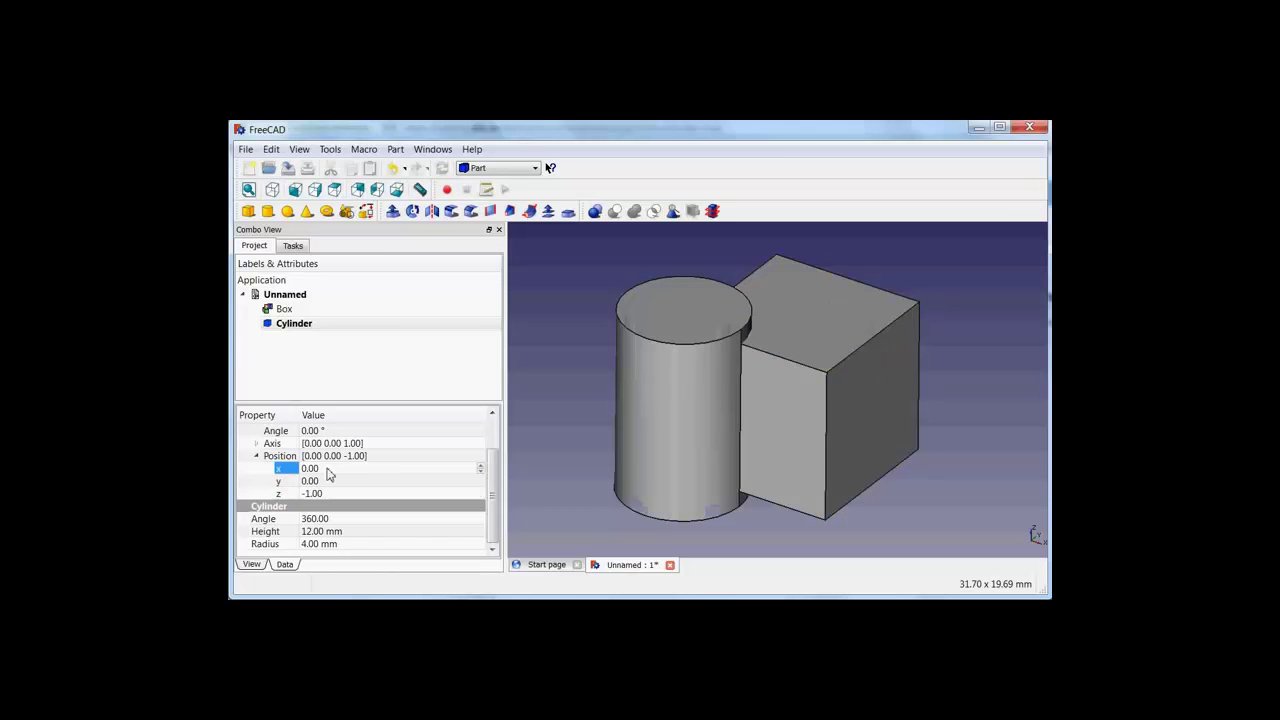
key("ctrl+a")
type("5")
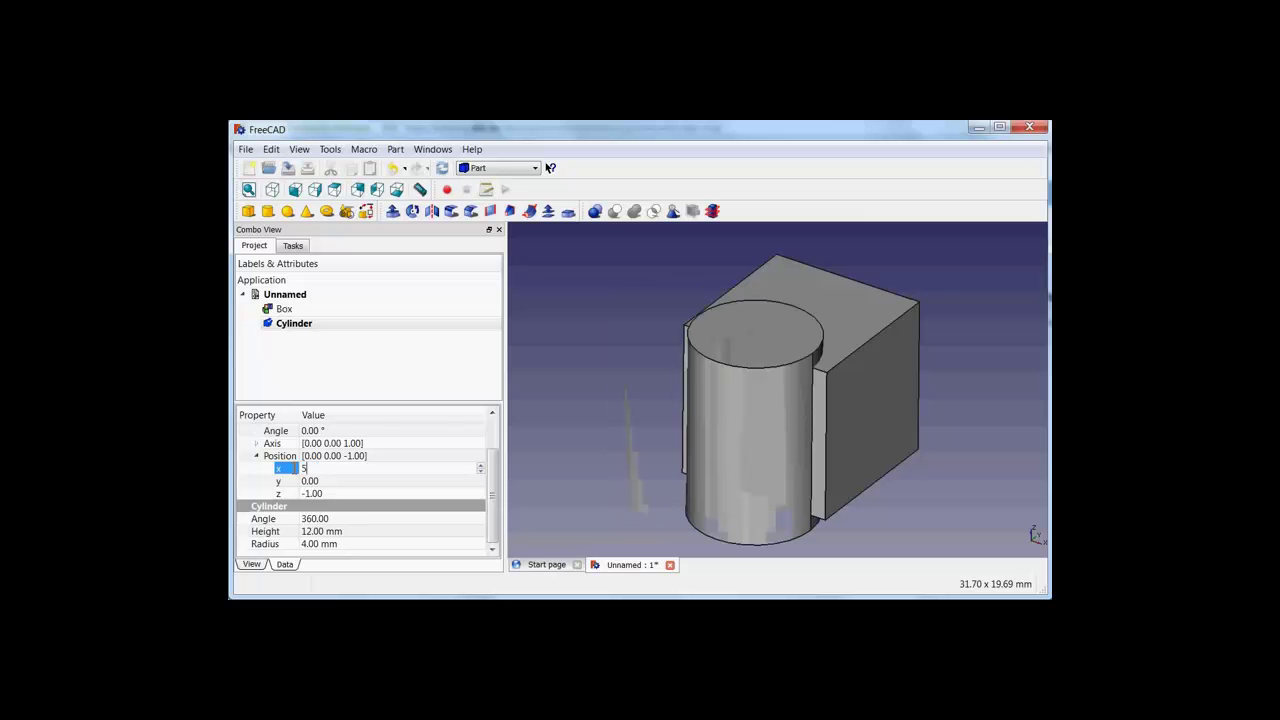
left_click(330, 481)
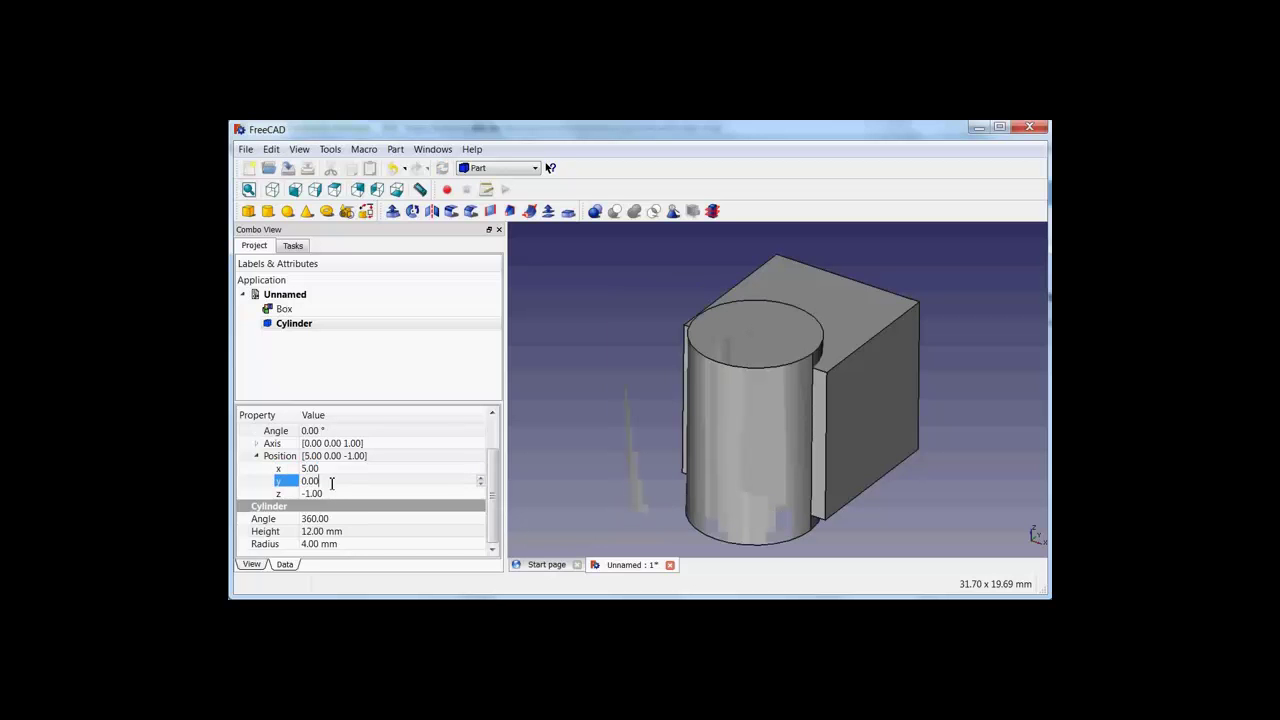
type("5")
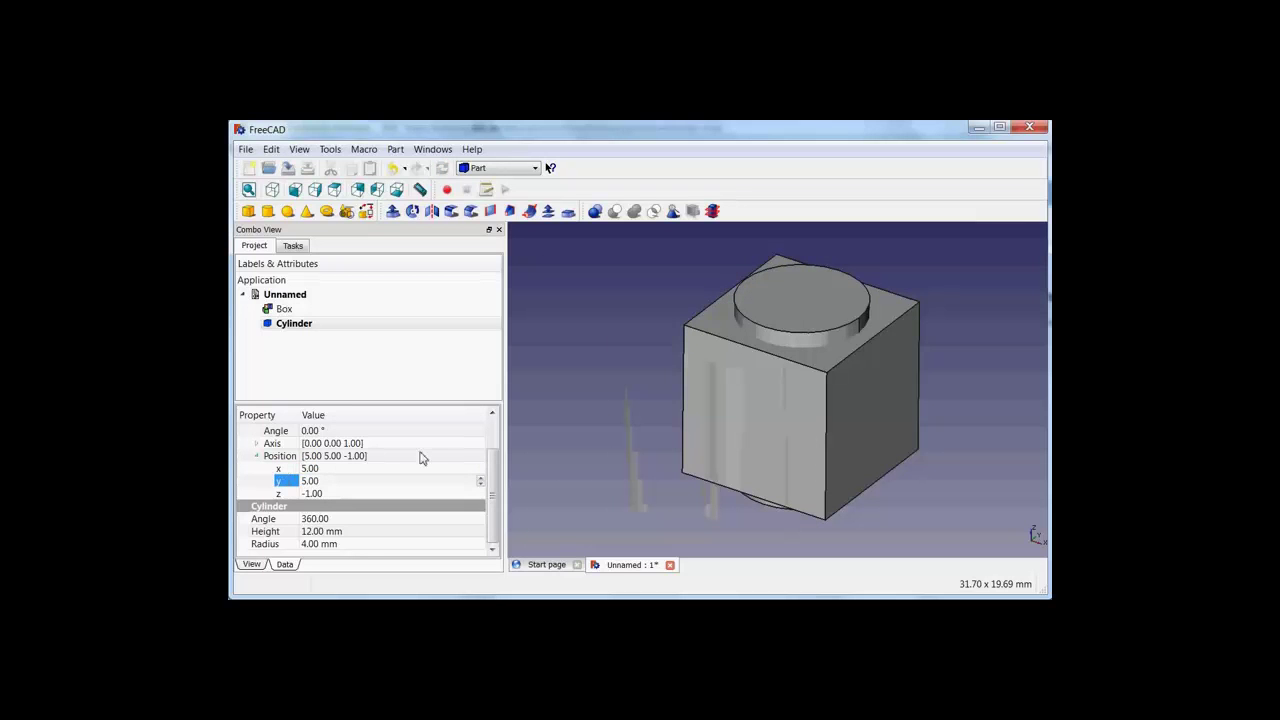
Set the cylinder's placement rotation axis to x 1 and z 0.
left_click_drag(491, 478, 494, 440)
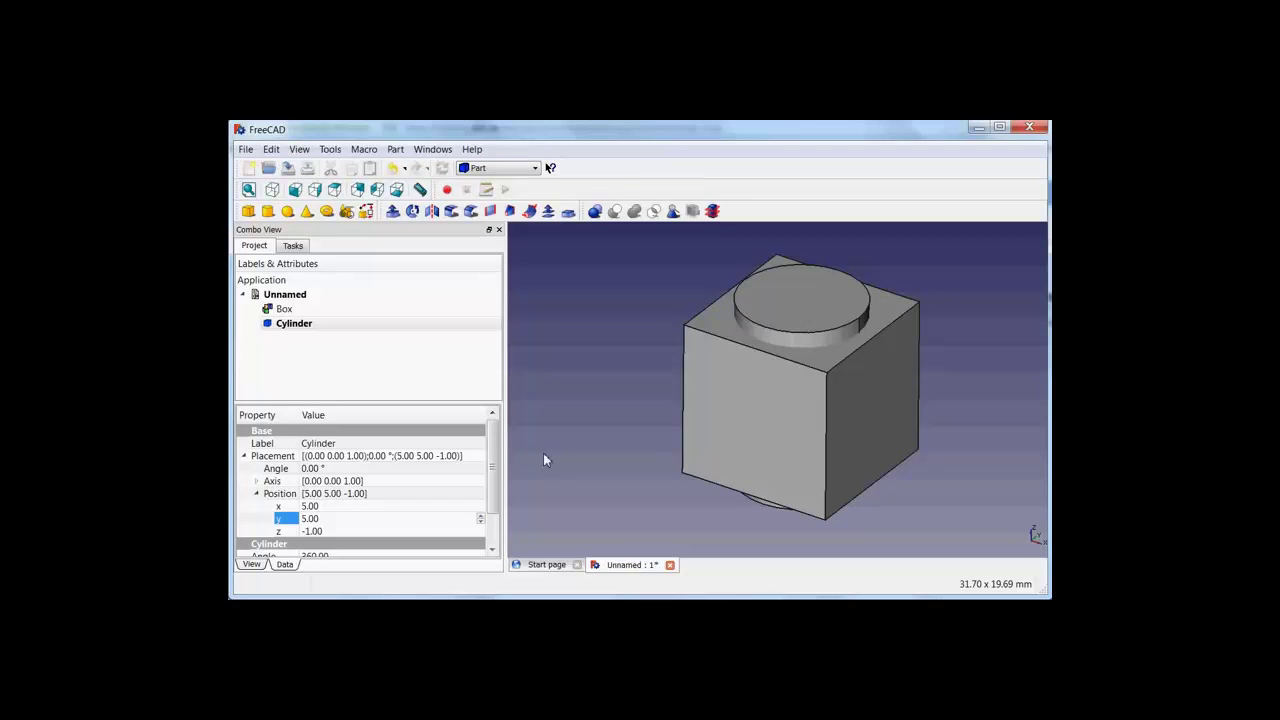
mouse_move(495, 478)
left_mouse_down()
mouse_move(495, 497)
mouse_move(495, 485)
left_mouse_up()
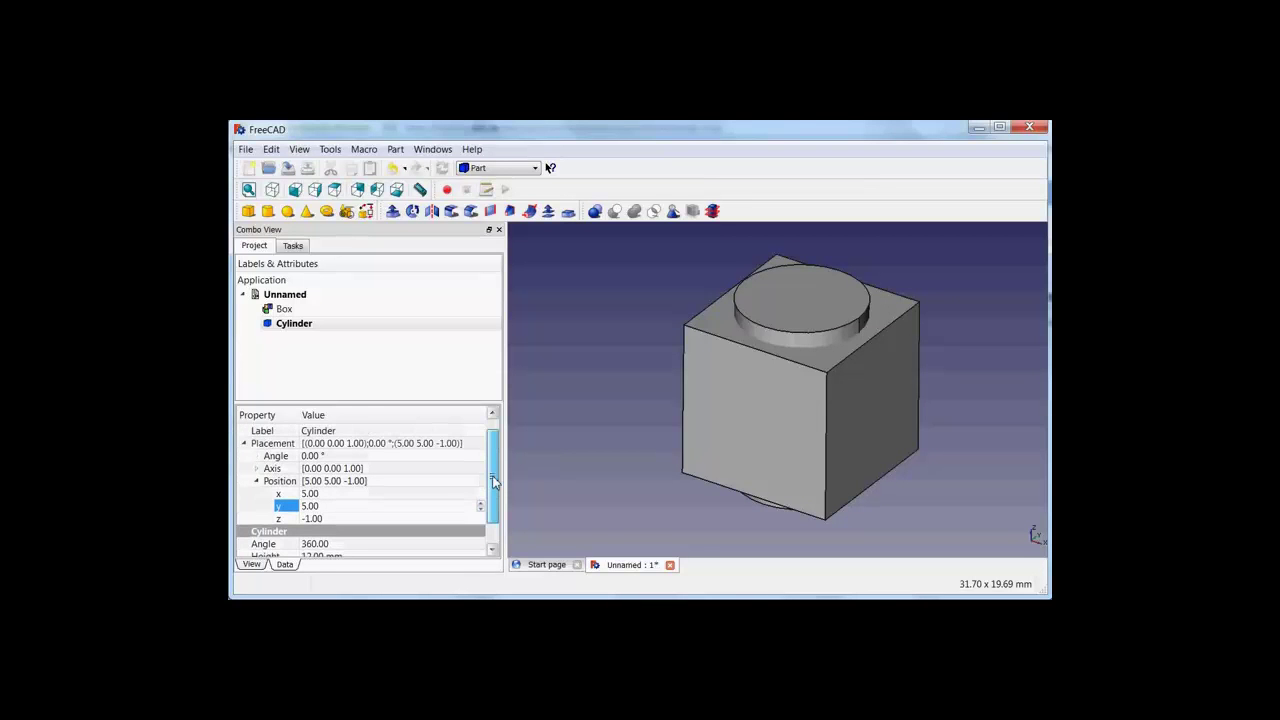
left_click(259, 482)
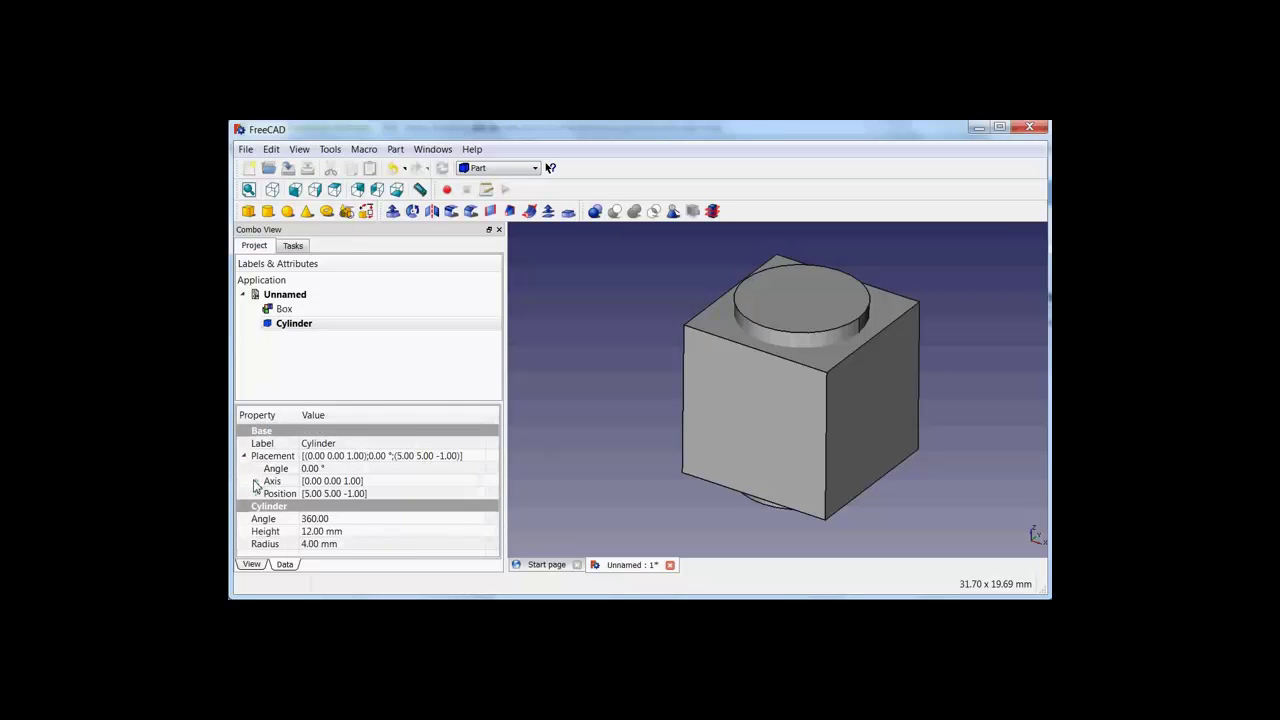
left_click(255, 482)
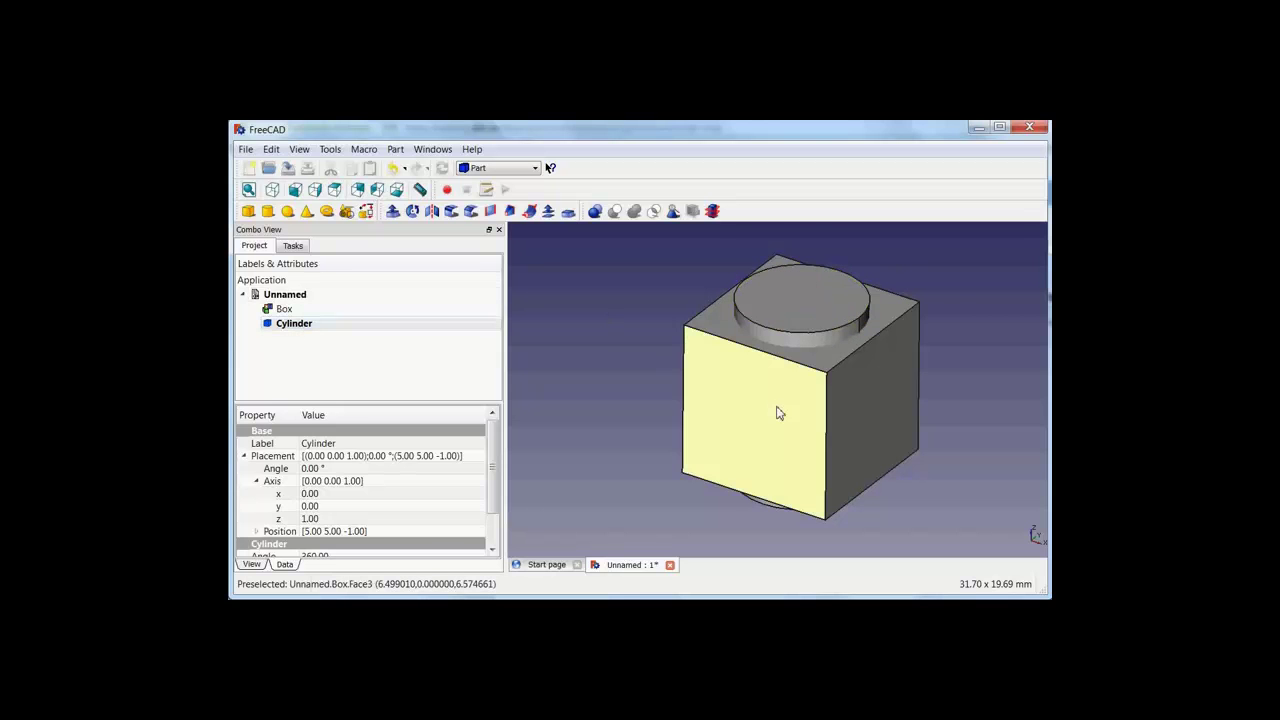
left_click(329, 485)
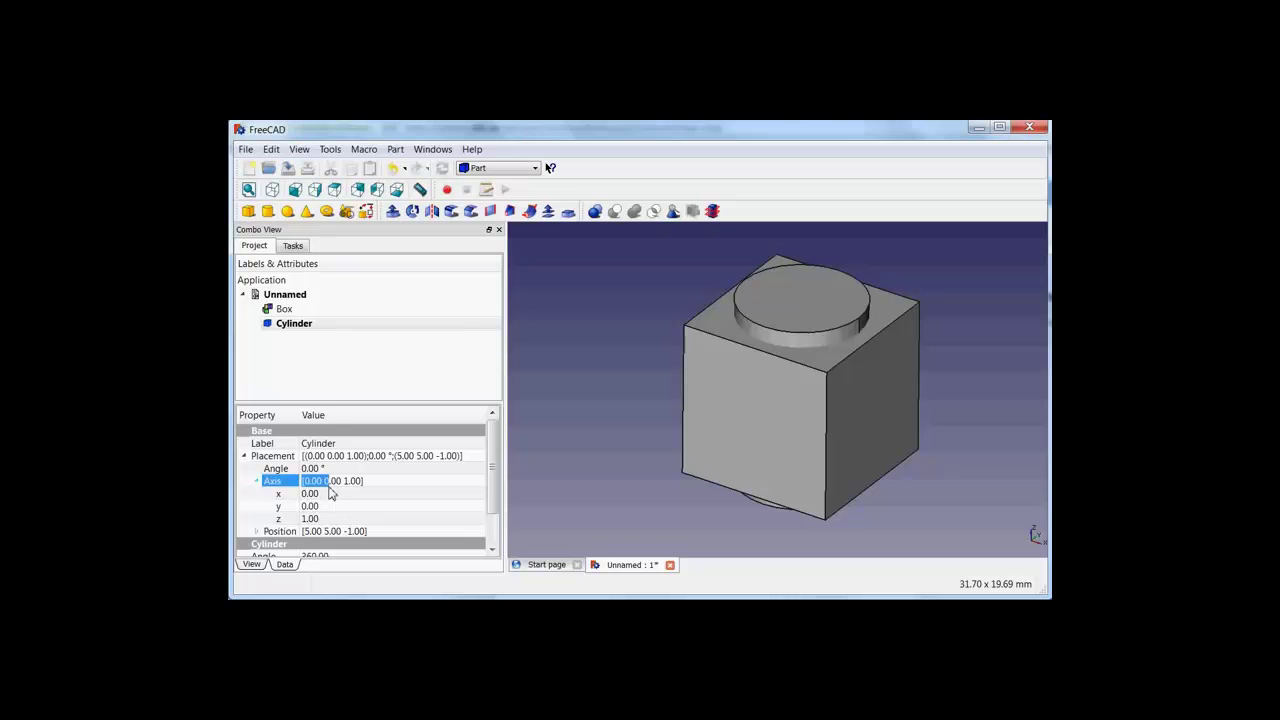
left_click(329, 495)
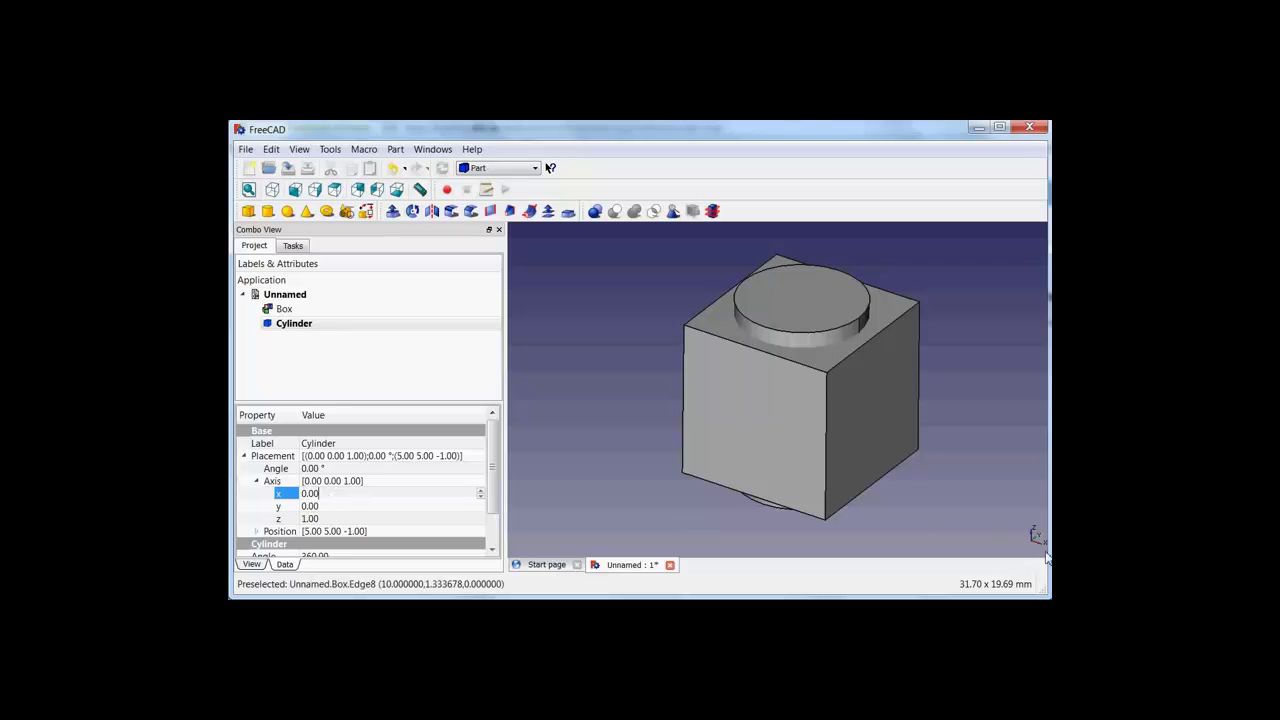
mouse_move(321, 496)
left_mouse_down()
mouse_move(303, 497)
mouse_move(304, 515)
left_mouse_up()
type("1")
left_click(320, 518)
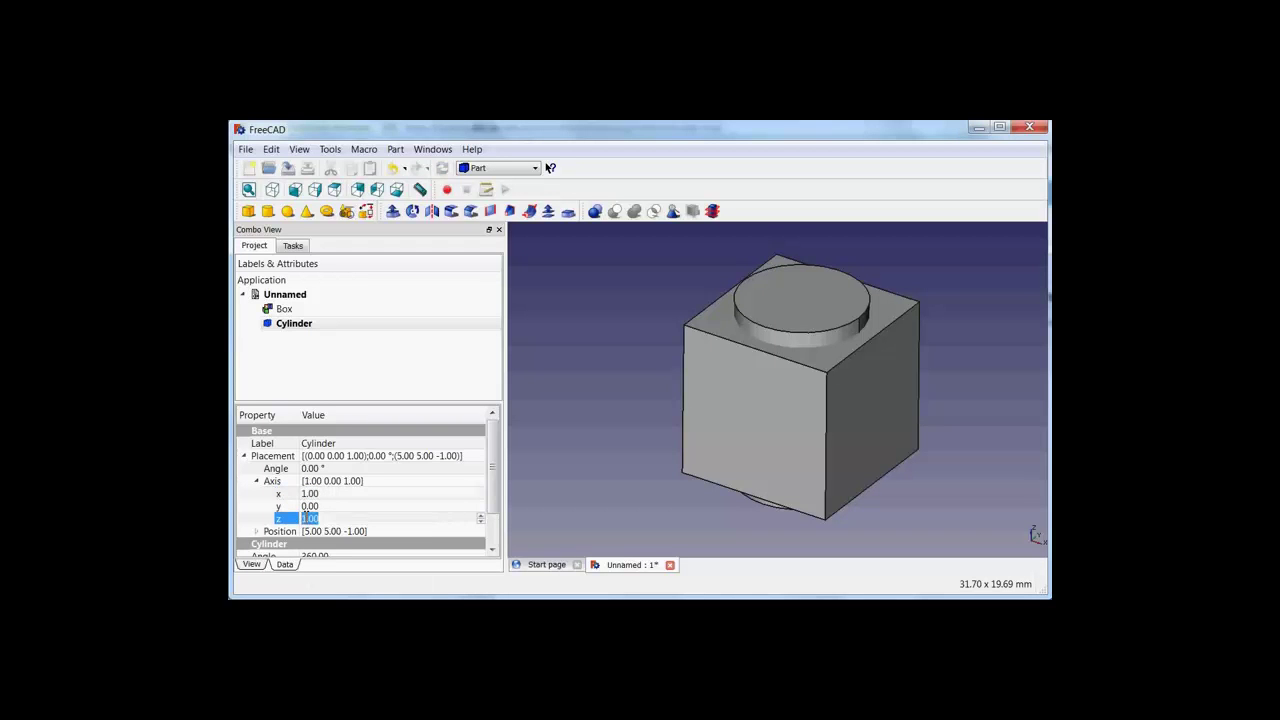
type("0")
Set the cylinder's placement angle to 90° to rotate it about the x axis.
left_click(335, 469)
left_click_drag(338, 469, 298, 468)
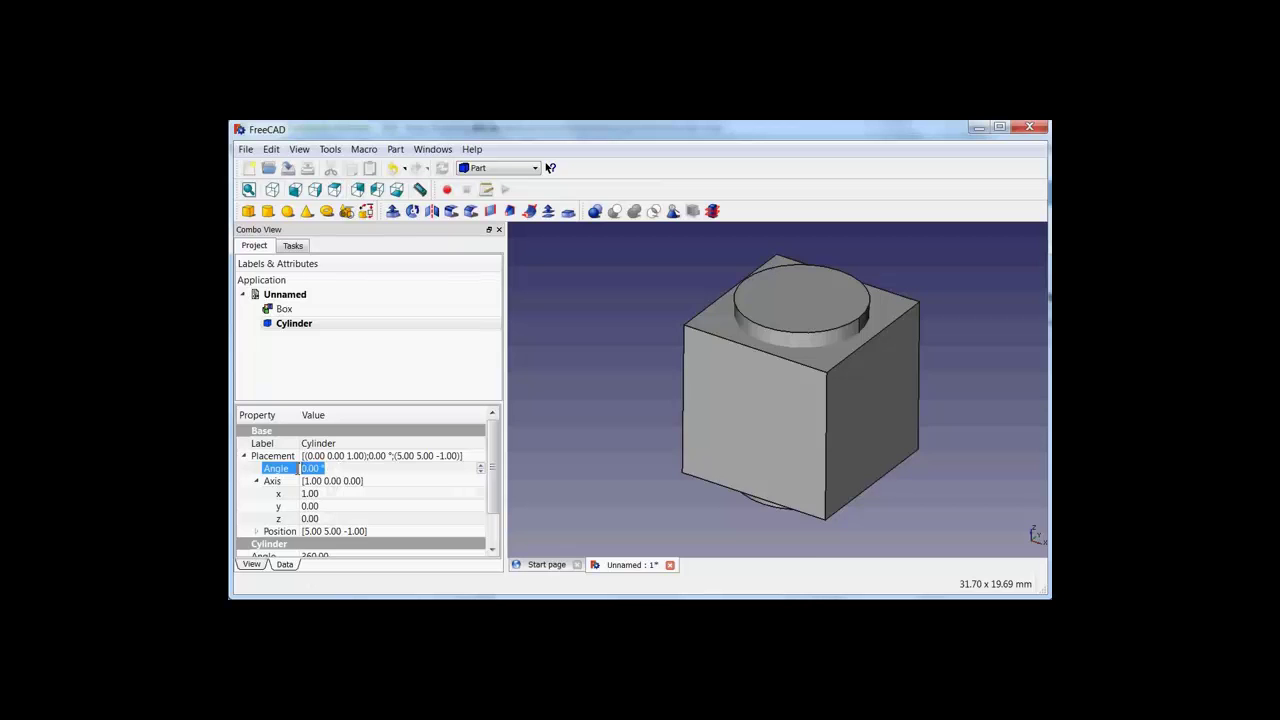
type("90")
key("Return")
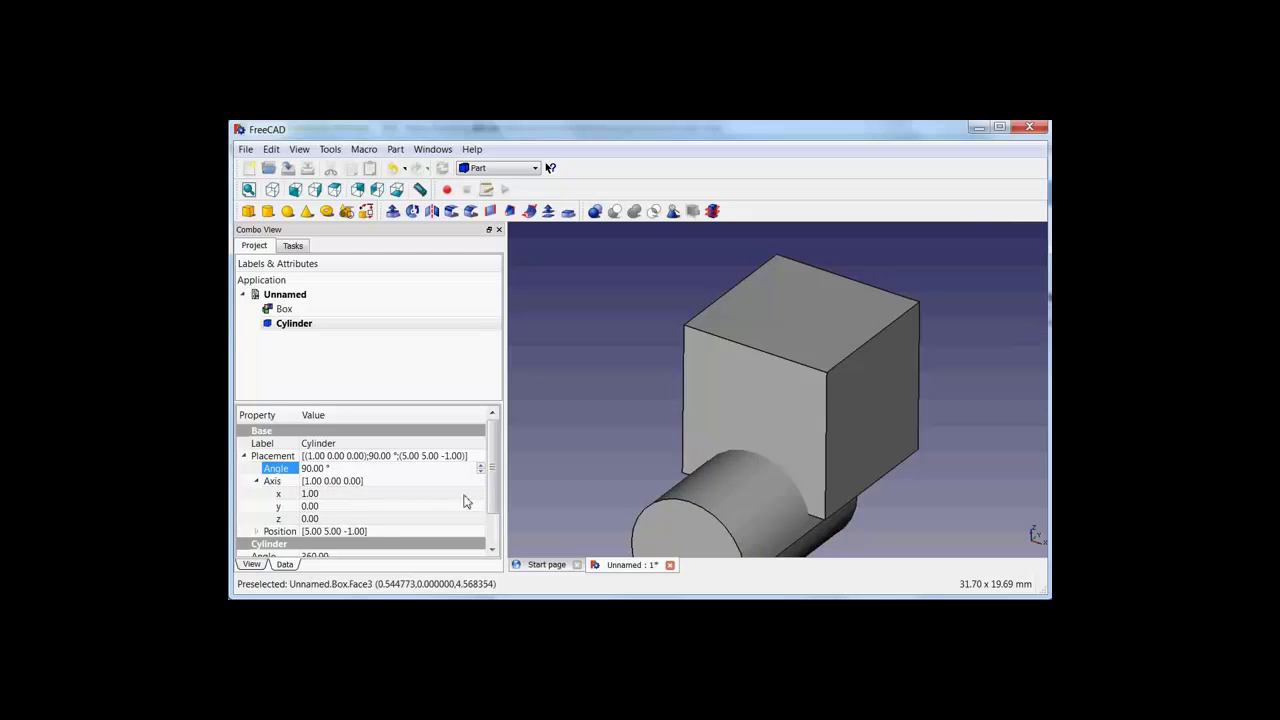
Remove the cylinder from the document, keeping only the box.
left_click_drag(493, 485, 497, 537)
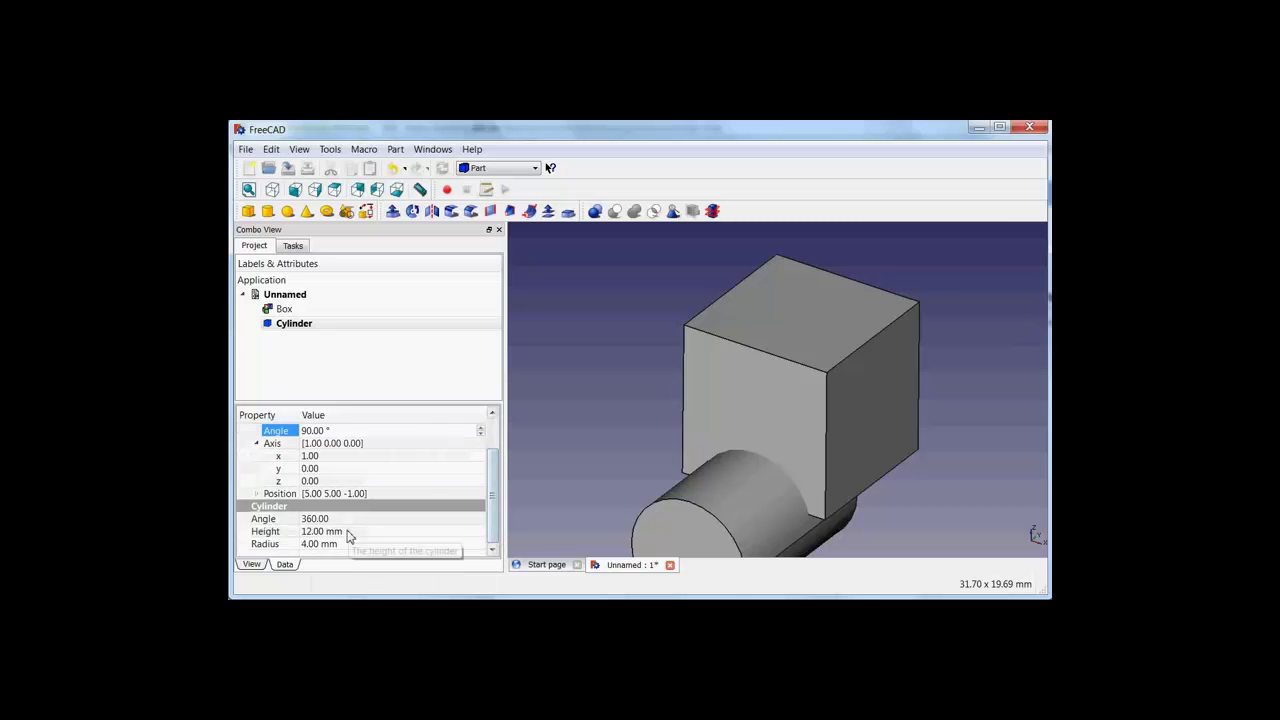
scroll(498, 487, "up", 2)
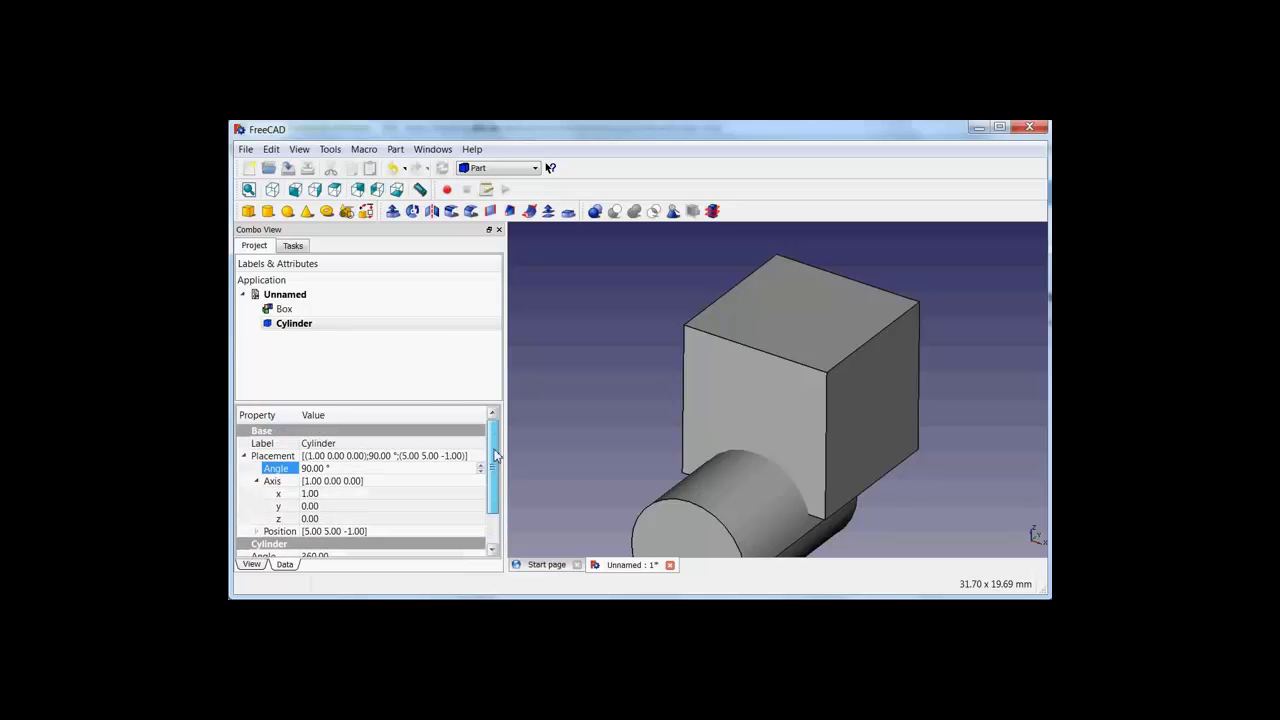
key("Delete")
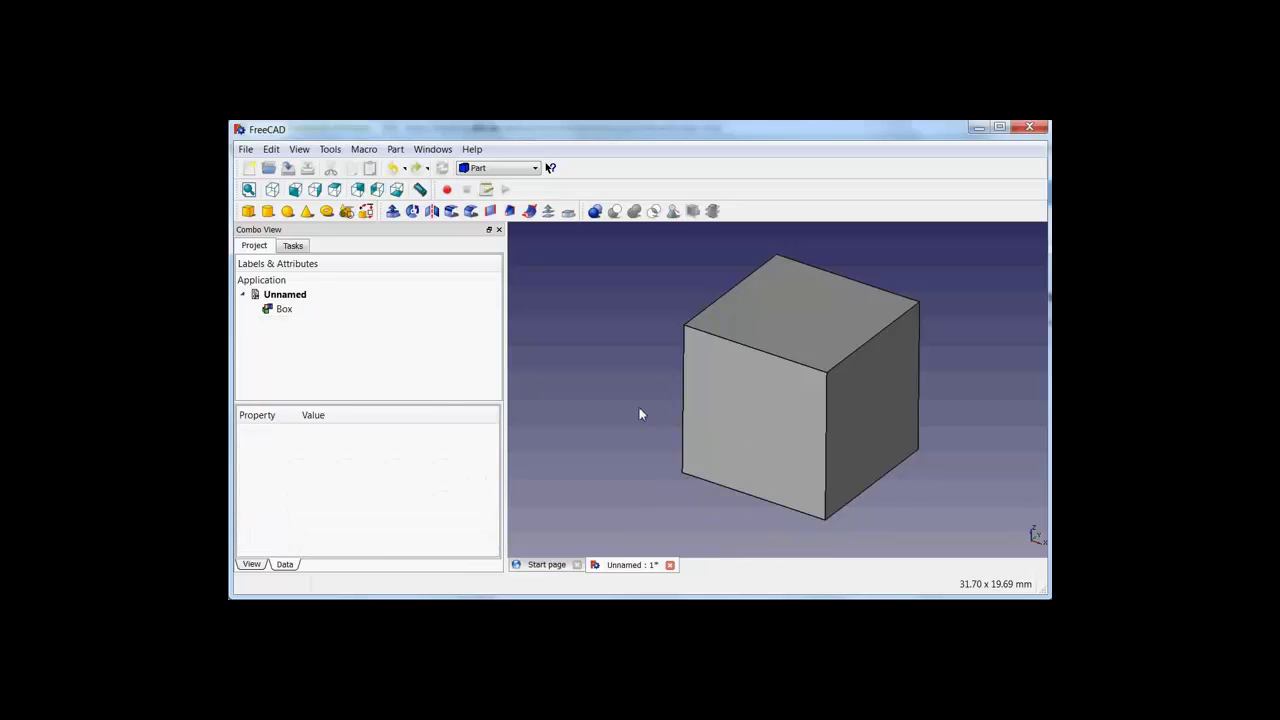
Create a cylinder with a height of 12 mm and a radius of 4 mm.
left_click(268, 214)
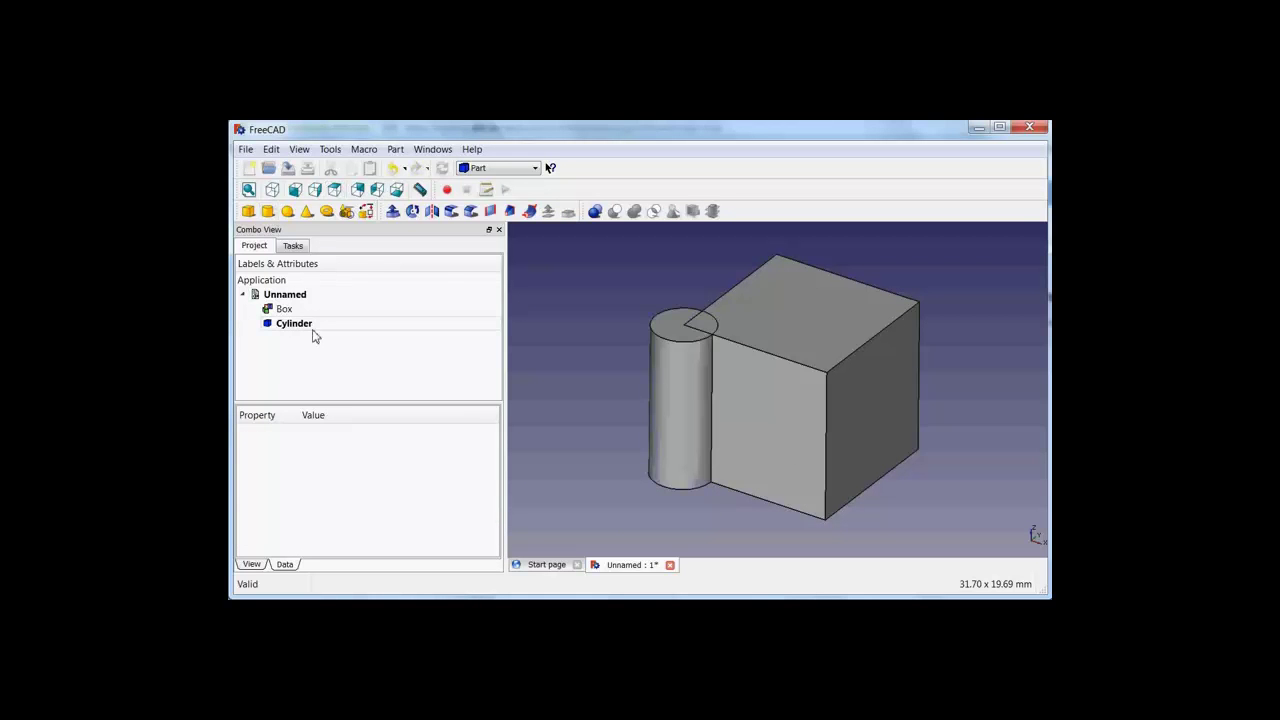
left_click(310, 327)
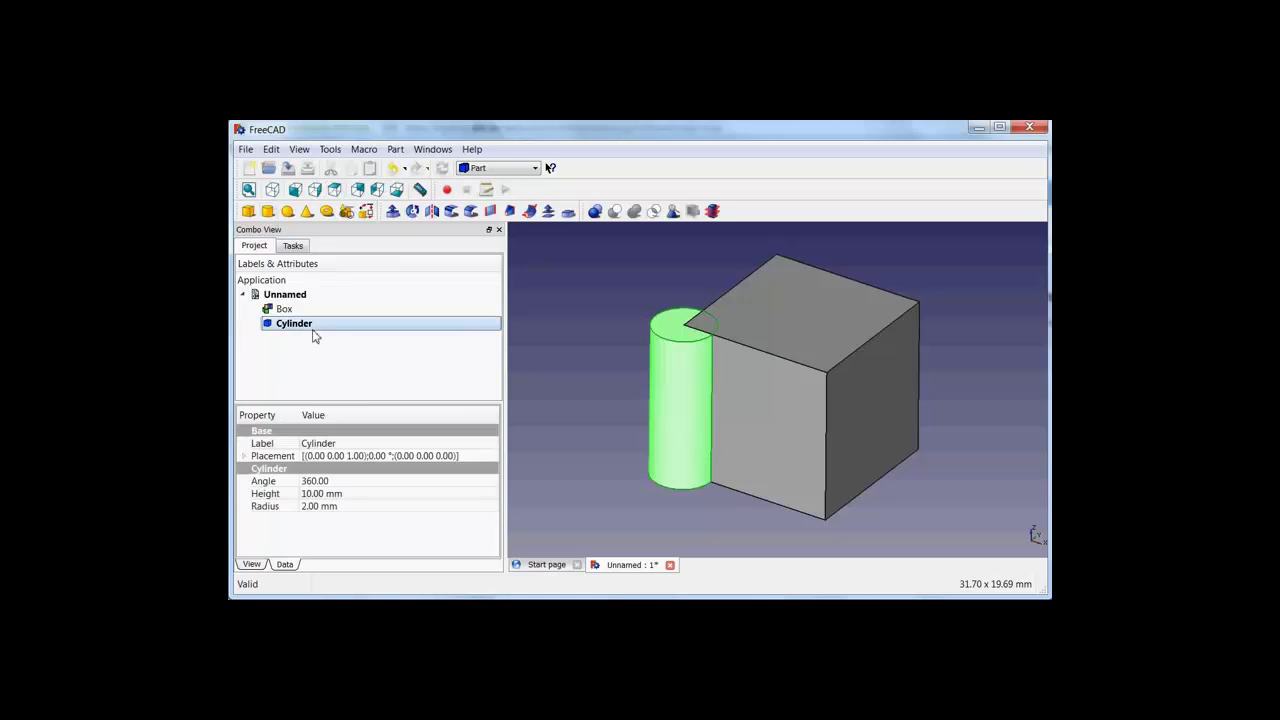
left_click(317, 495)
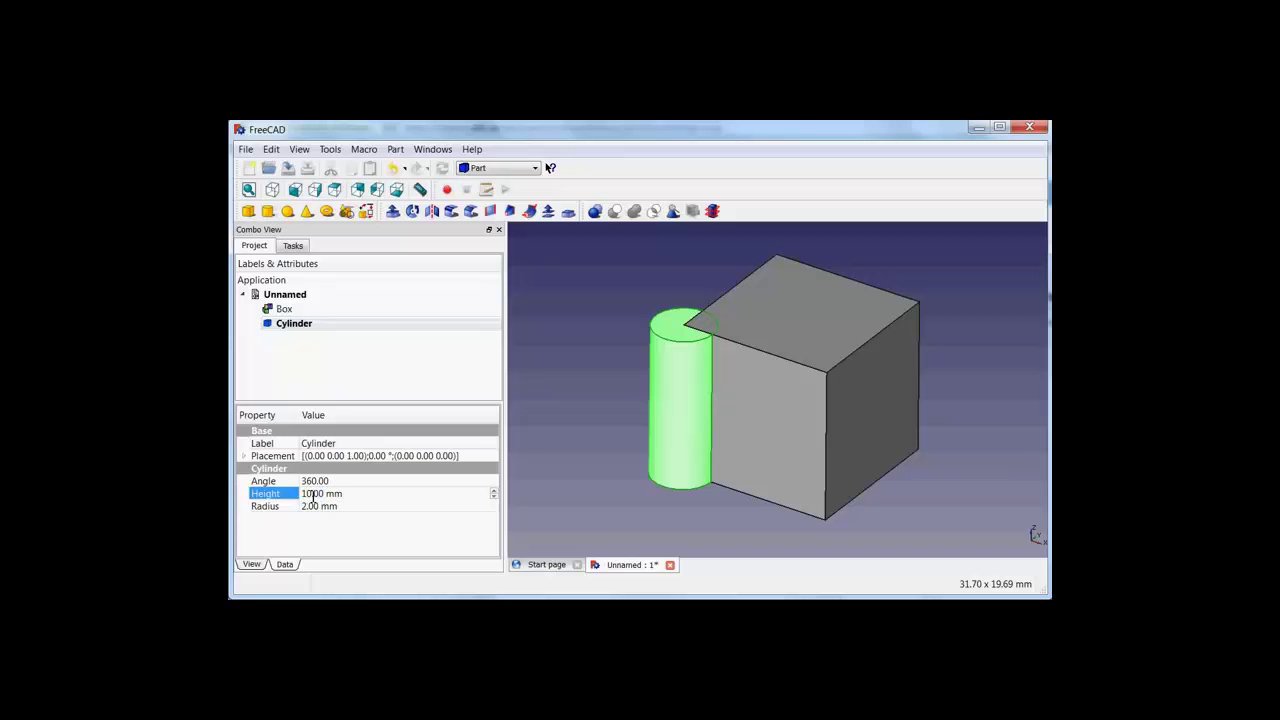
key("BackSpace")
type("2")
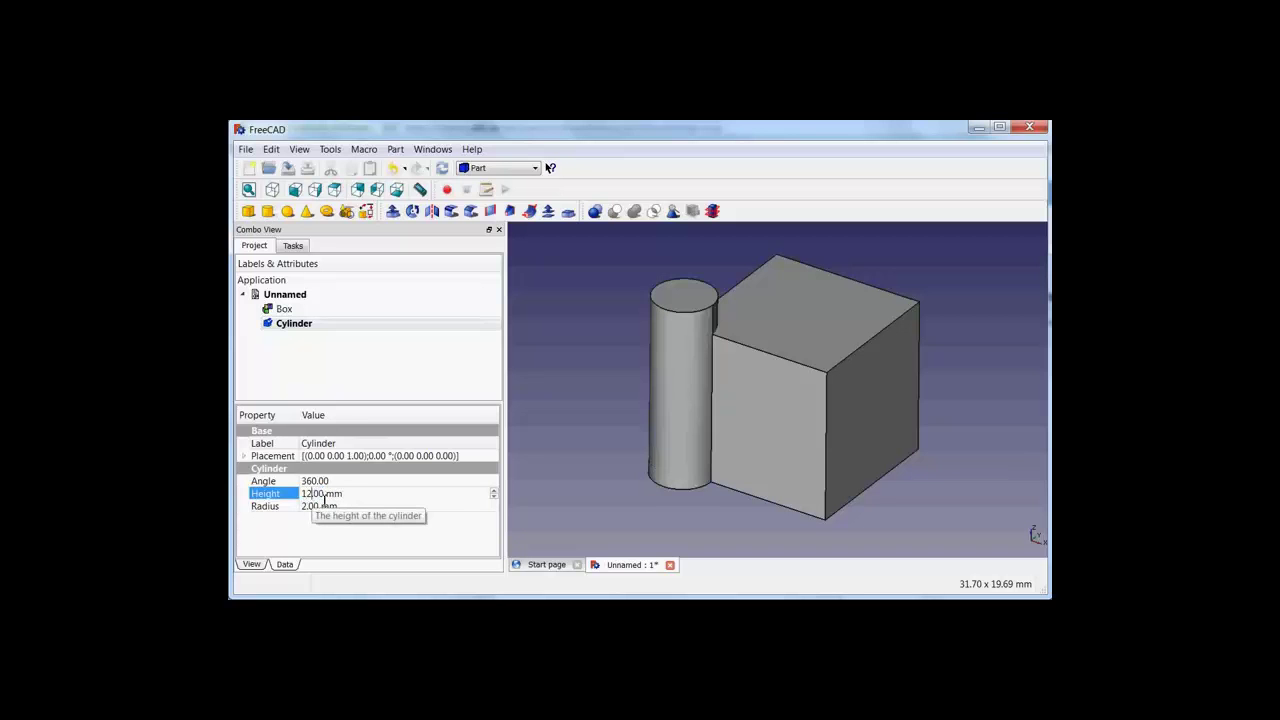
left_click(319, 507)
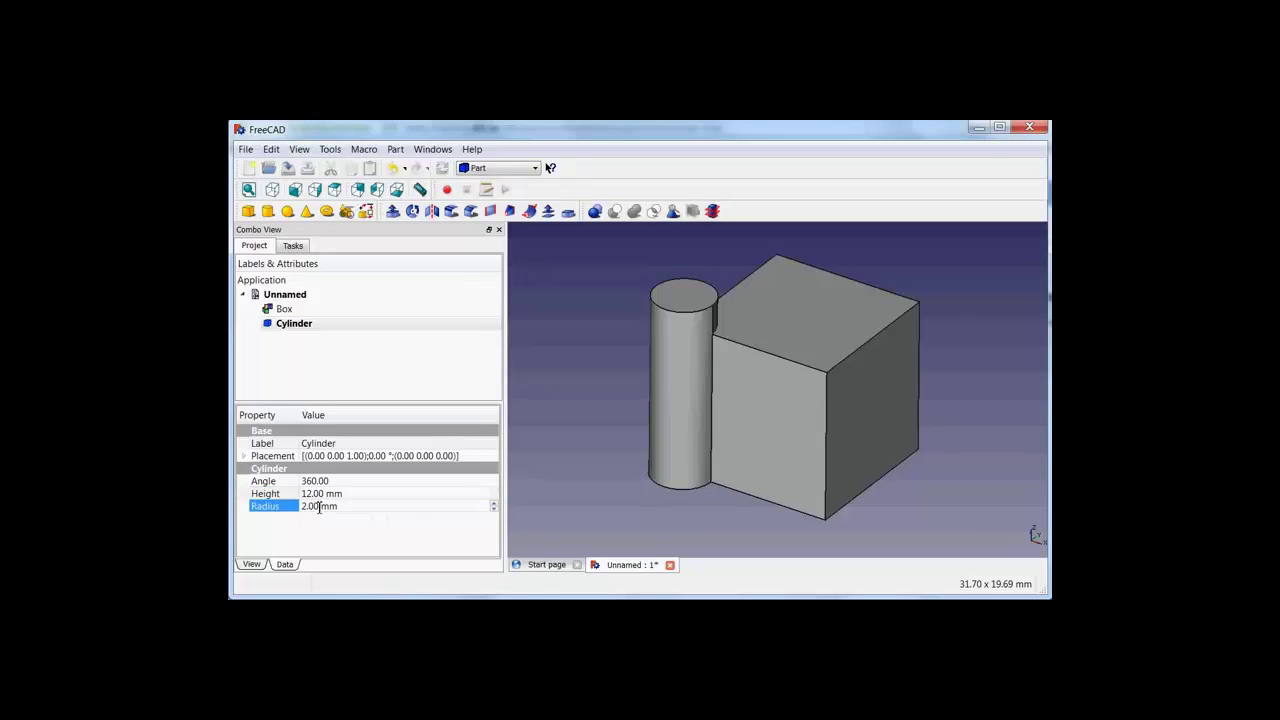
left_click_drag(319, 507, 291, 508)
type("4")
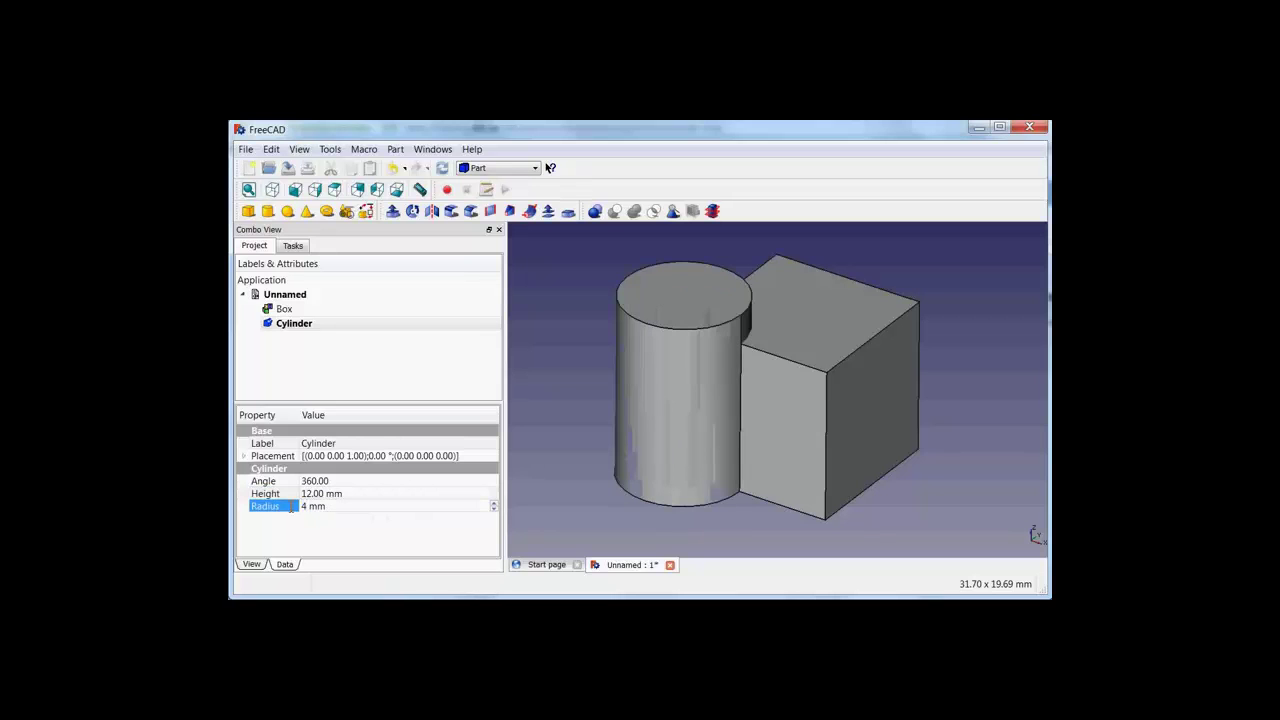
Set the new cylinder's placement position to x 5, y 5 and z -1 so it passes through the box.
left_click(244, 456)
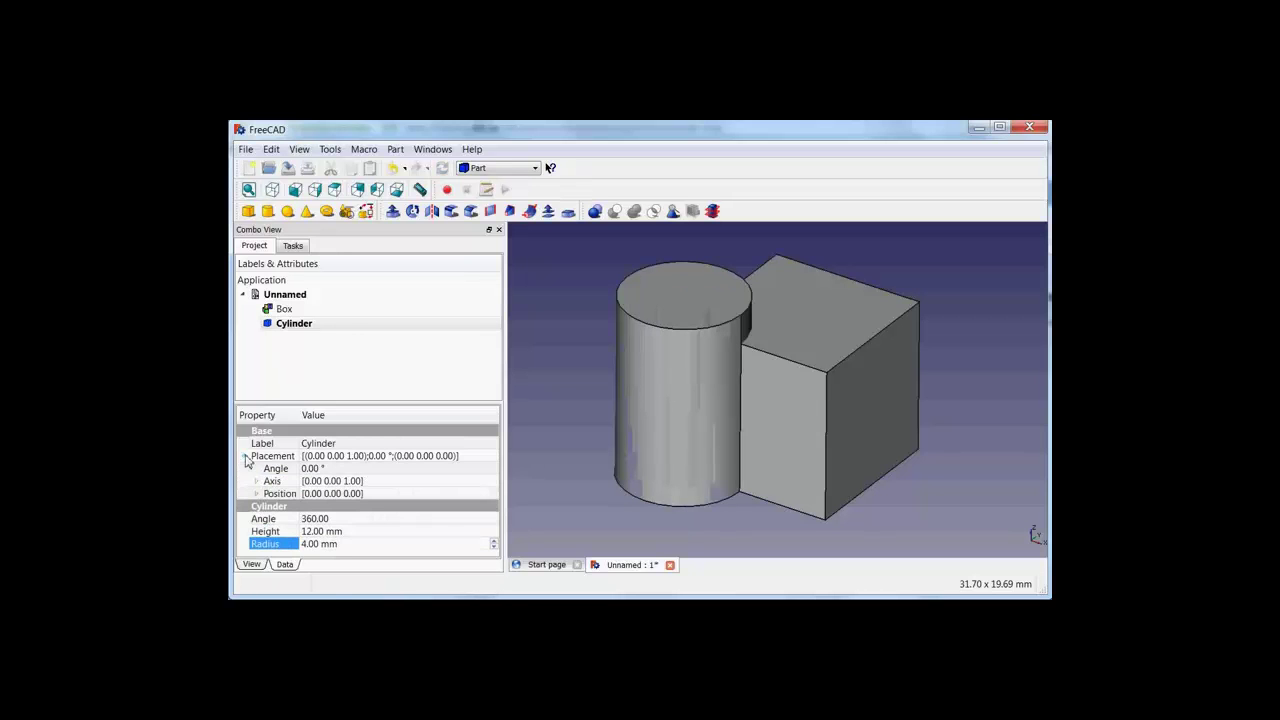
left_click(256, 494)
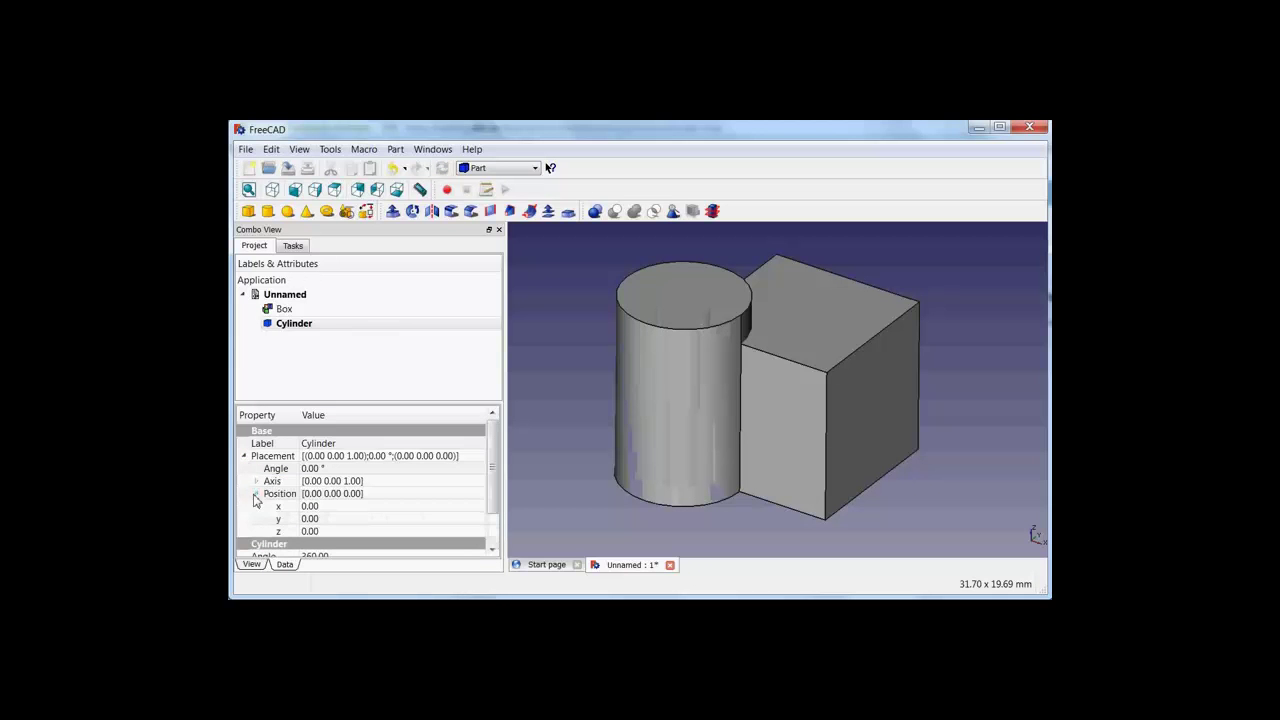
left_click(308, 507)
type("5")
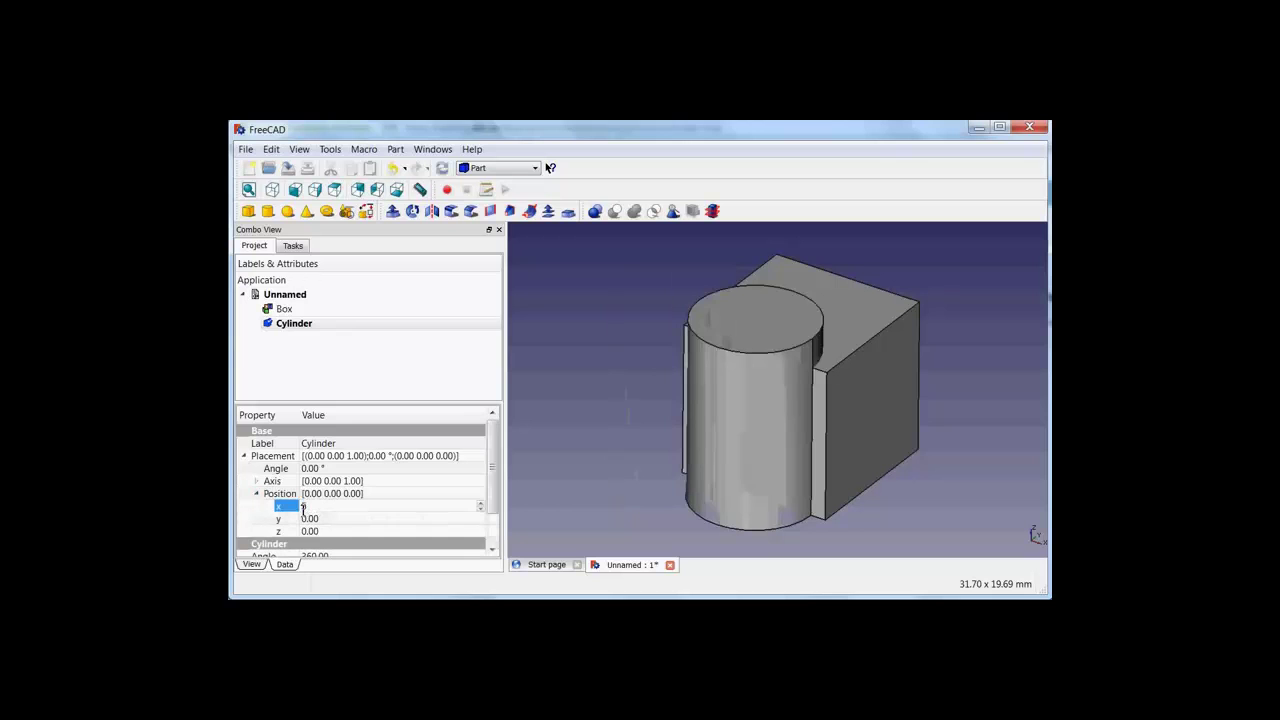
key("Tab")
type("5")
key("Tab")
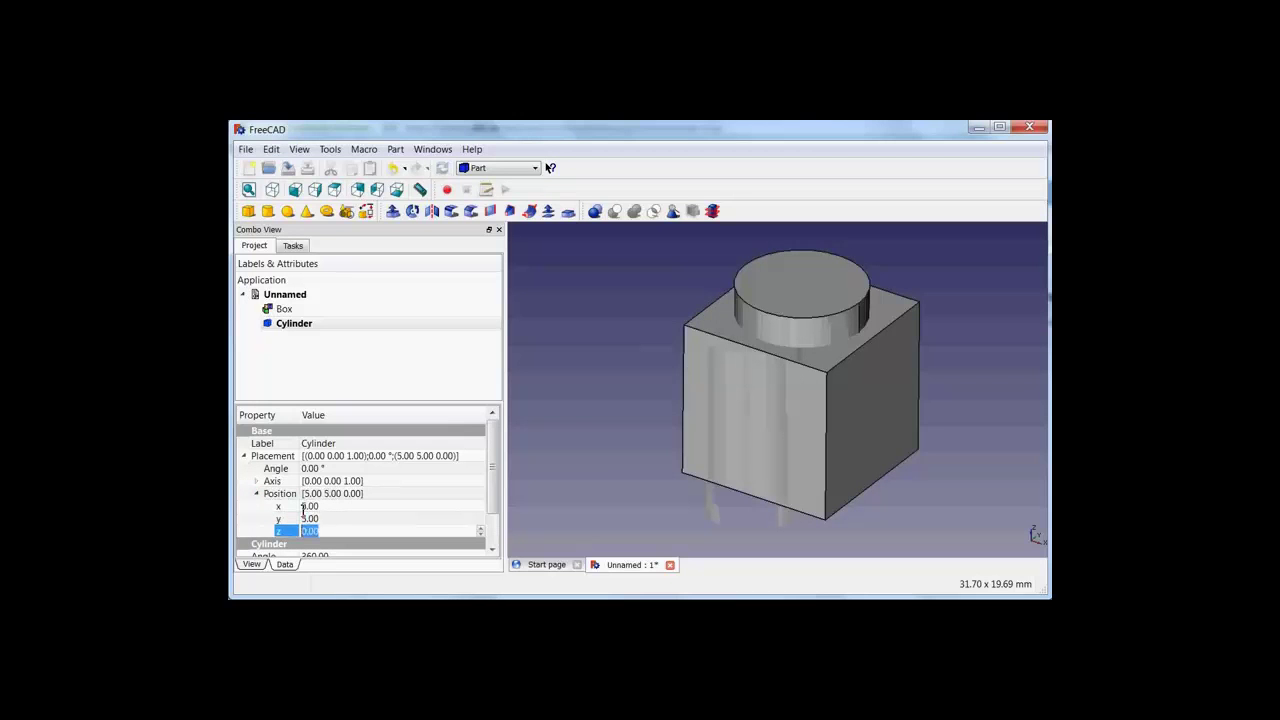
type("-1")
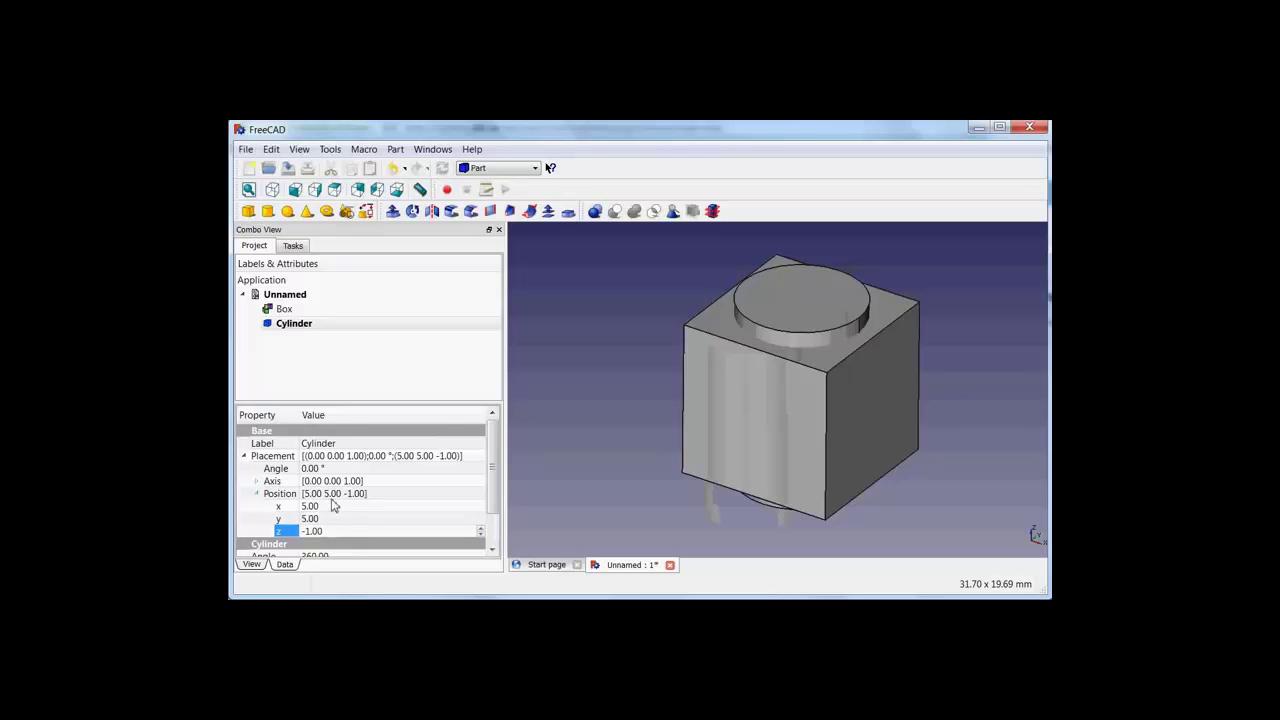
Cut the cylinder from the box with a boolean difference, using the box as the base shape.
left_click(284, 309)
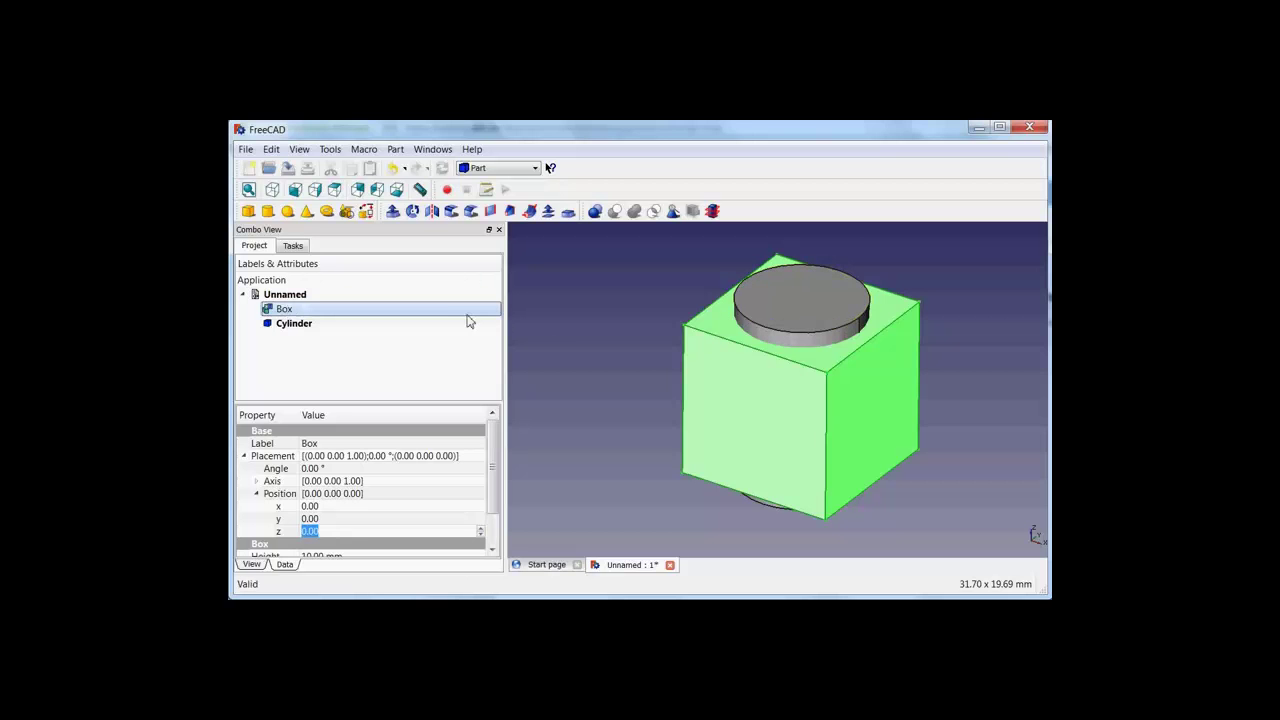
left_click(294, 323, "ctrl")
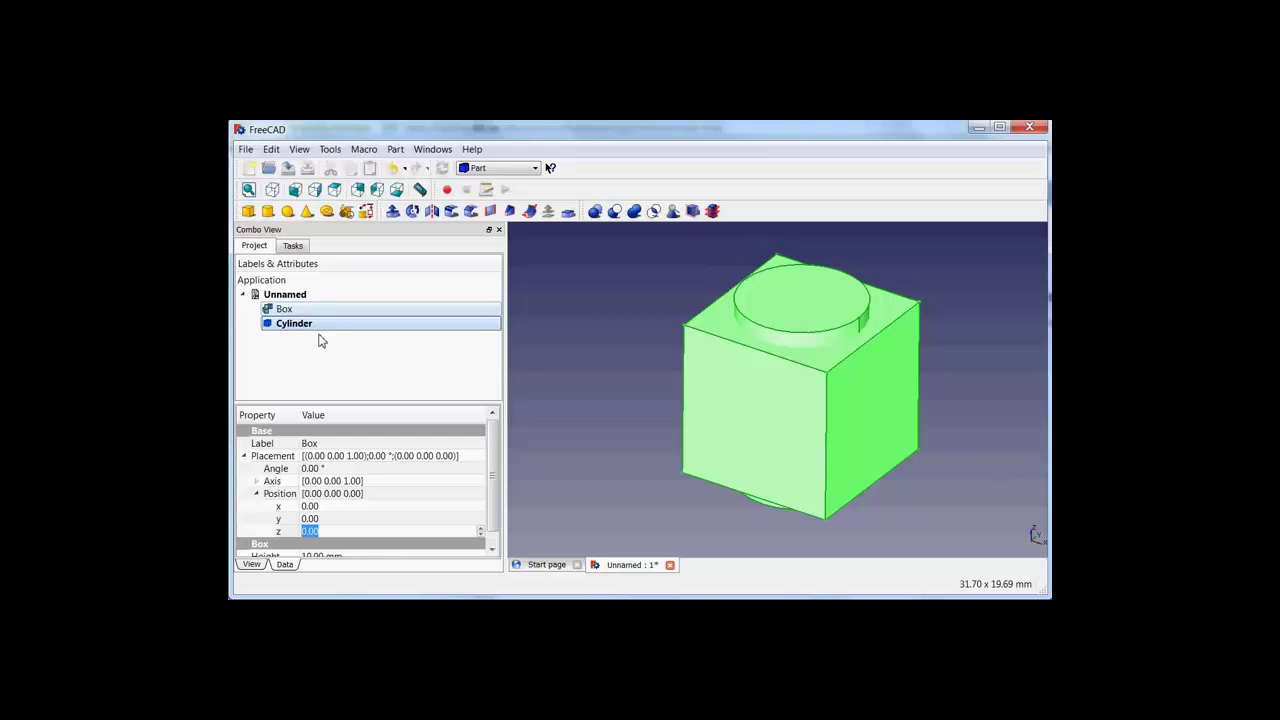
left_click(614, 212)
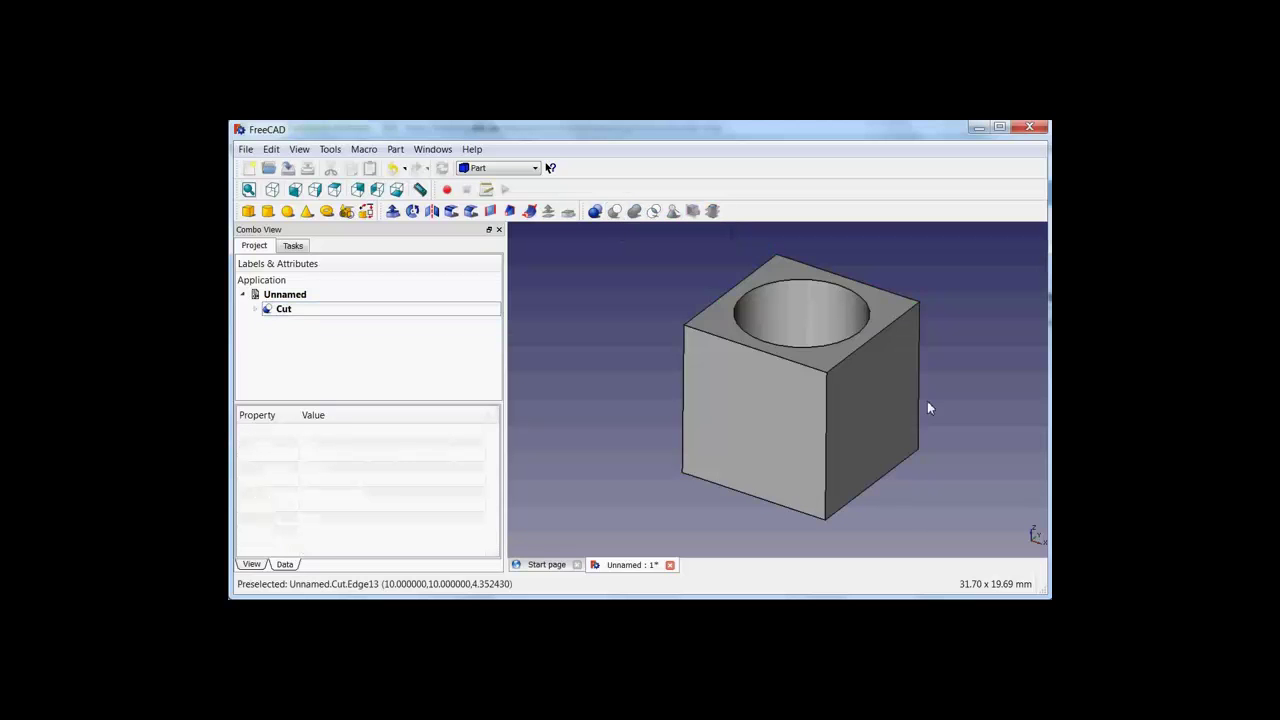
middle_click_drag(848, 387, 834, 409)
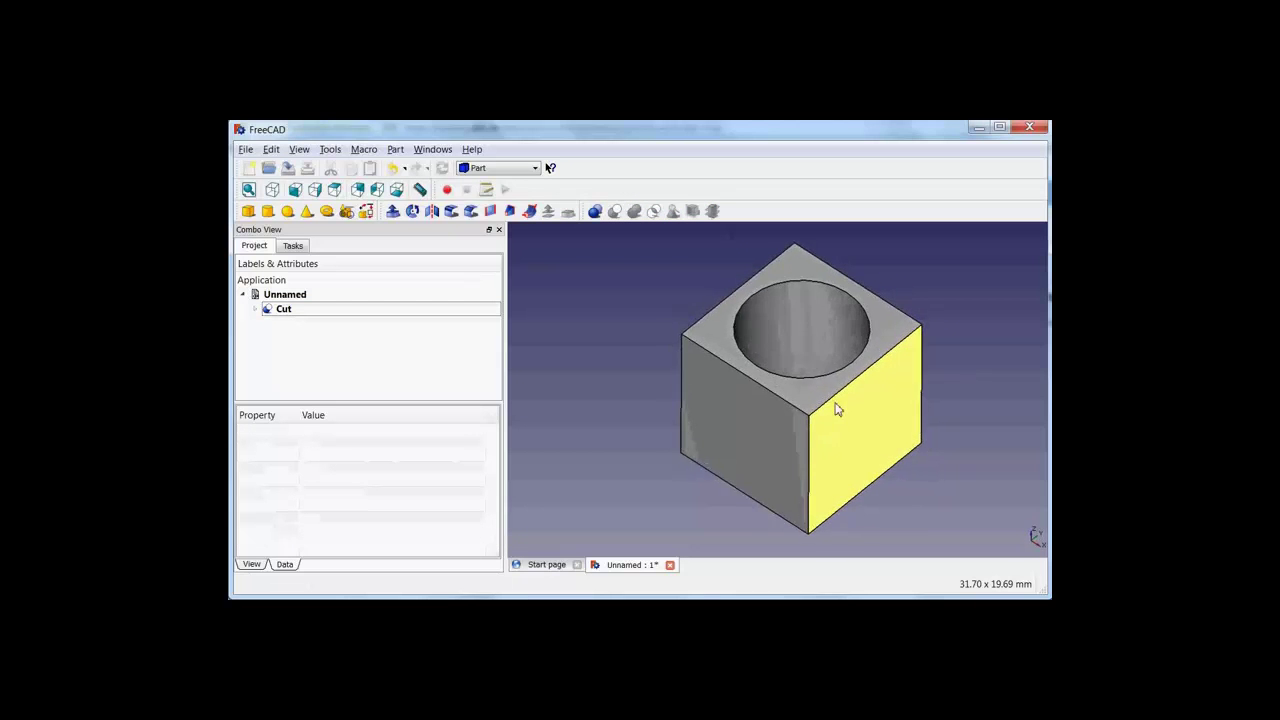
Examine the Cut's source shapes, toggling the cylinder's visibility on and off again.
left_click(255, 310)
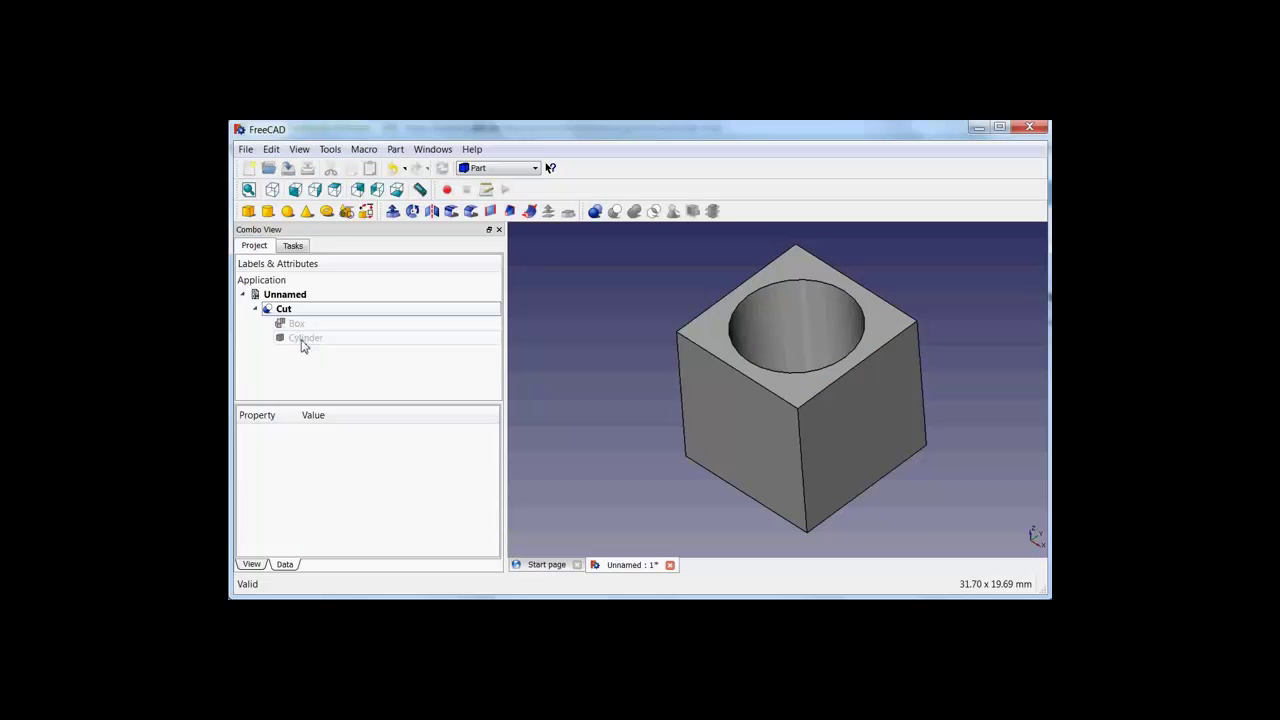
left_click(297, 326)
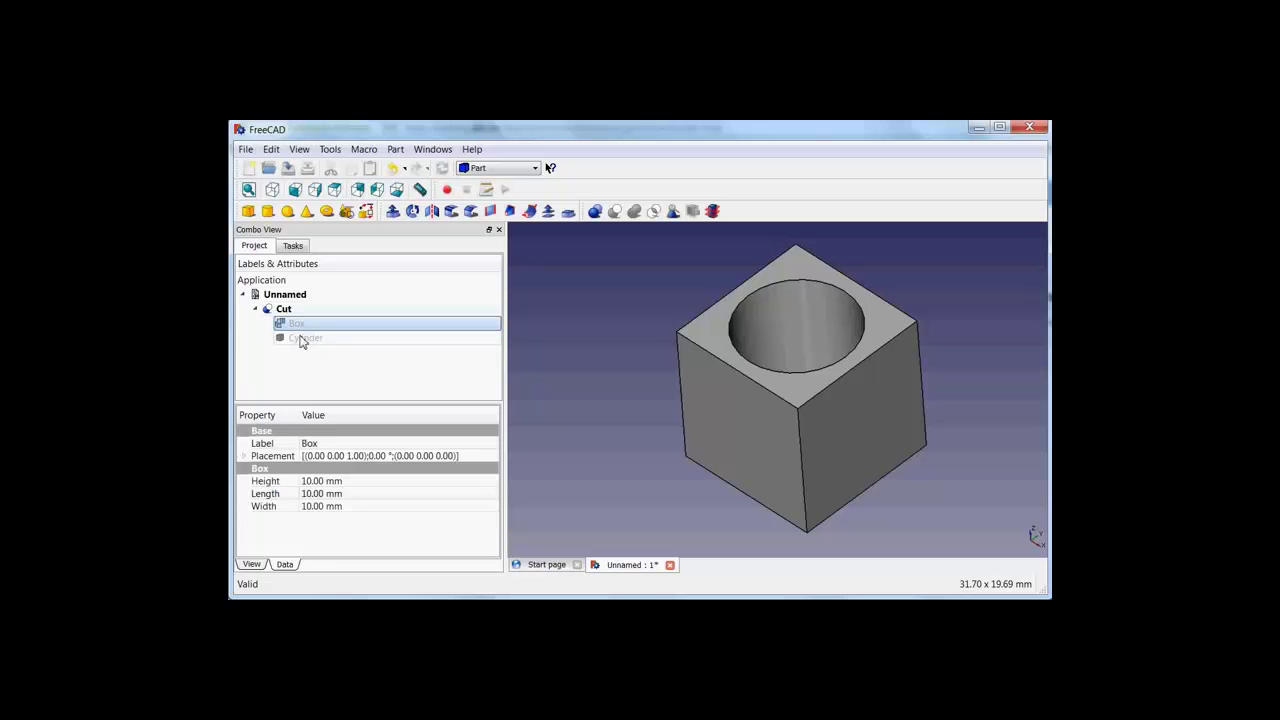
left_click(304, 340)
key("space")
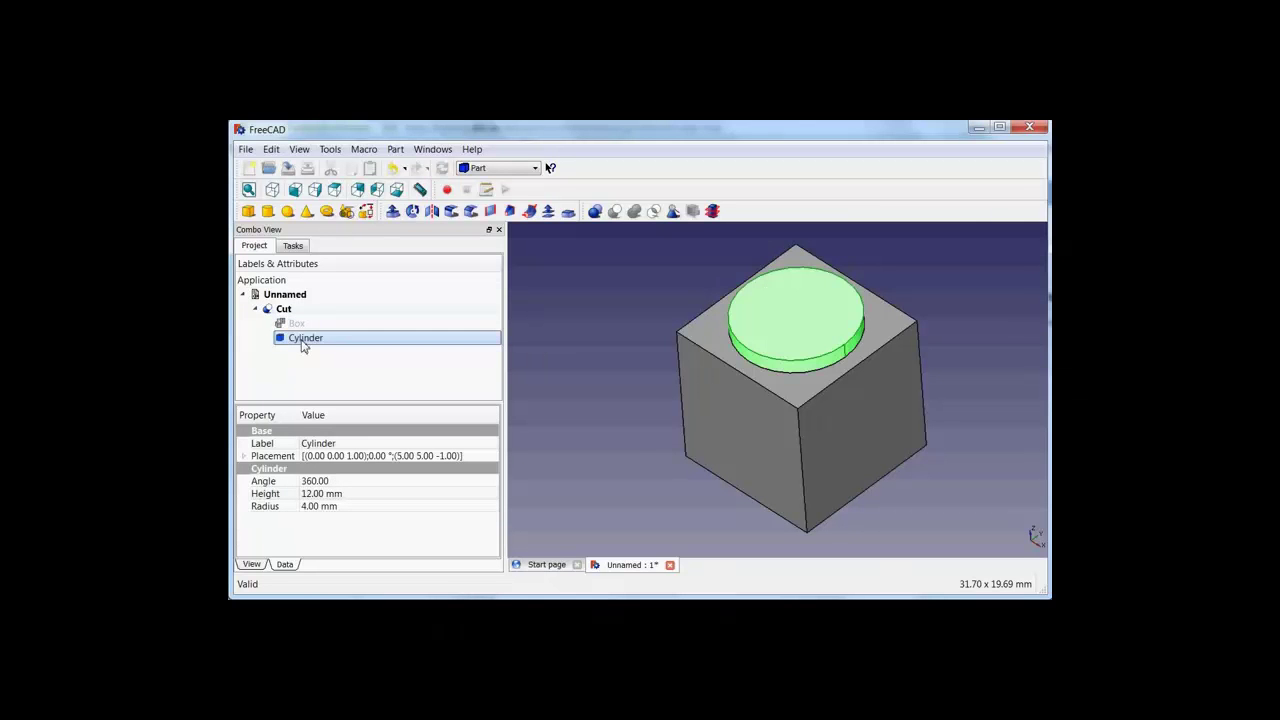
key("space")
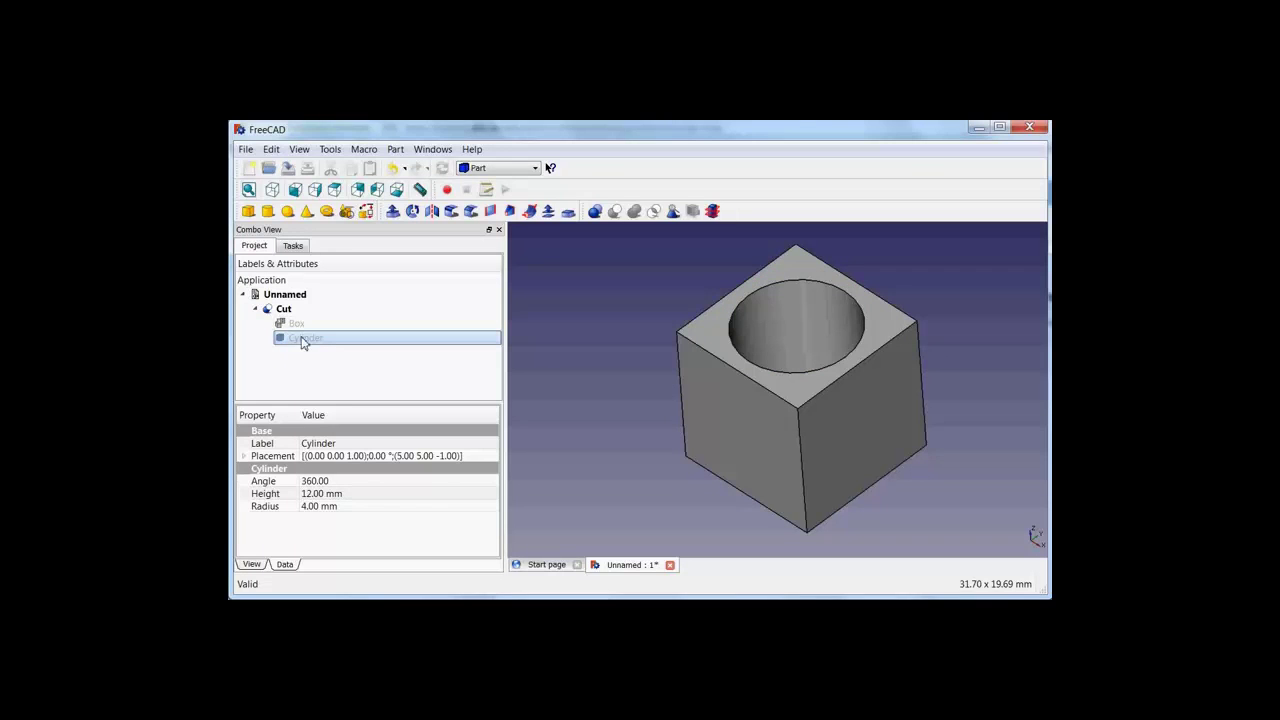
Shift the hole by setting the x position of the cylinder inside the Cut to 6.
left_click(244, 457)
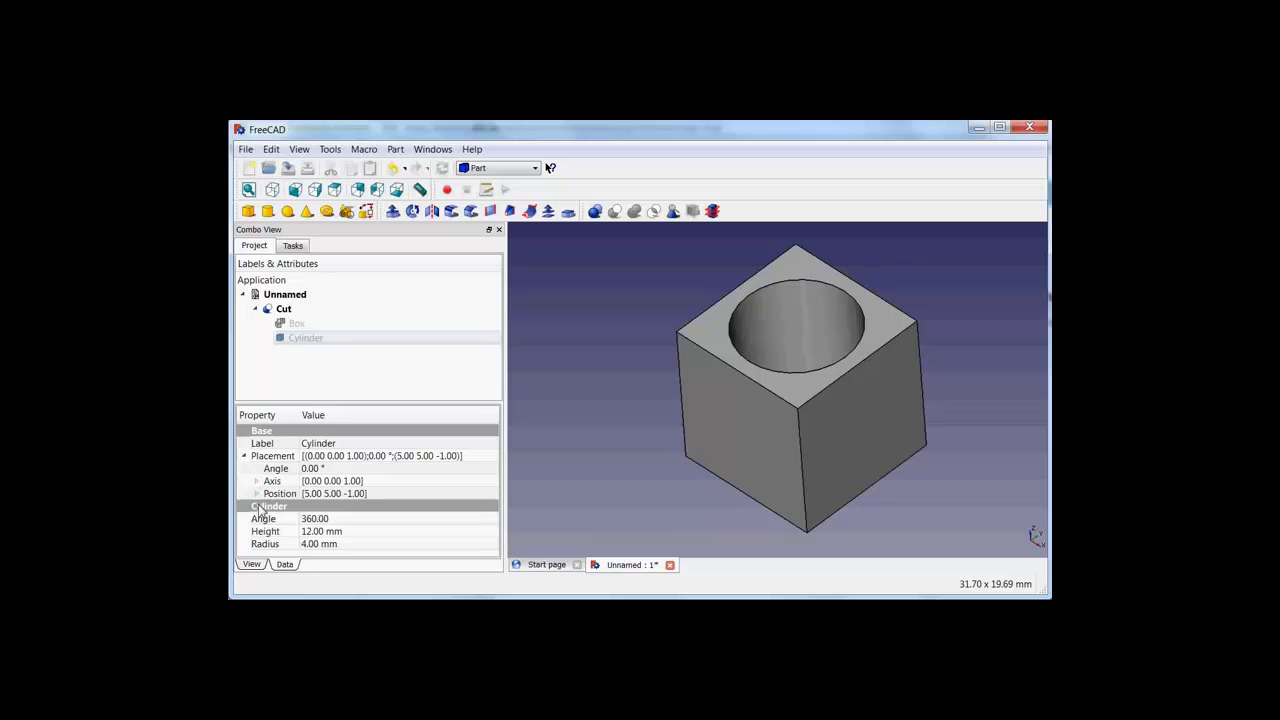
left_click(257, 494)
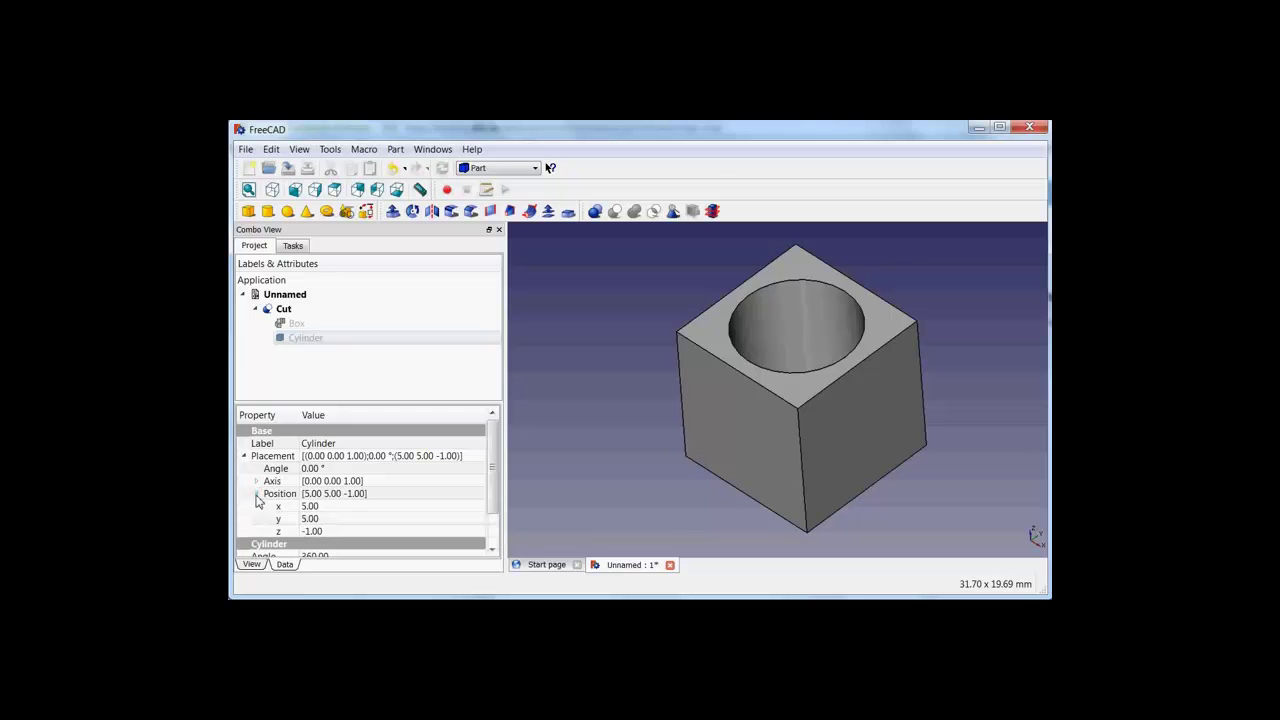
double_click(329, 508)
left_click_drag(455, 505, 300, 506)
type("6")
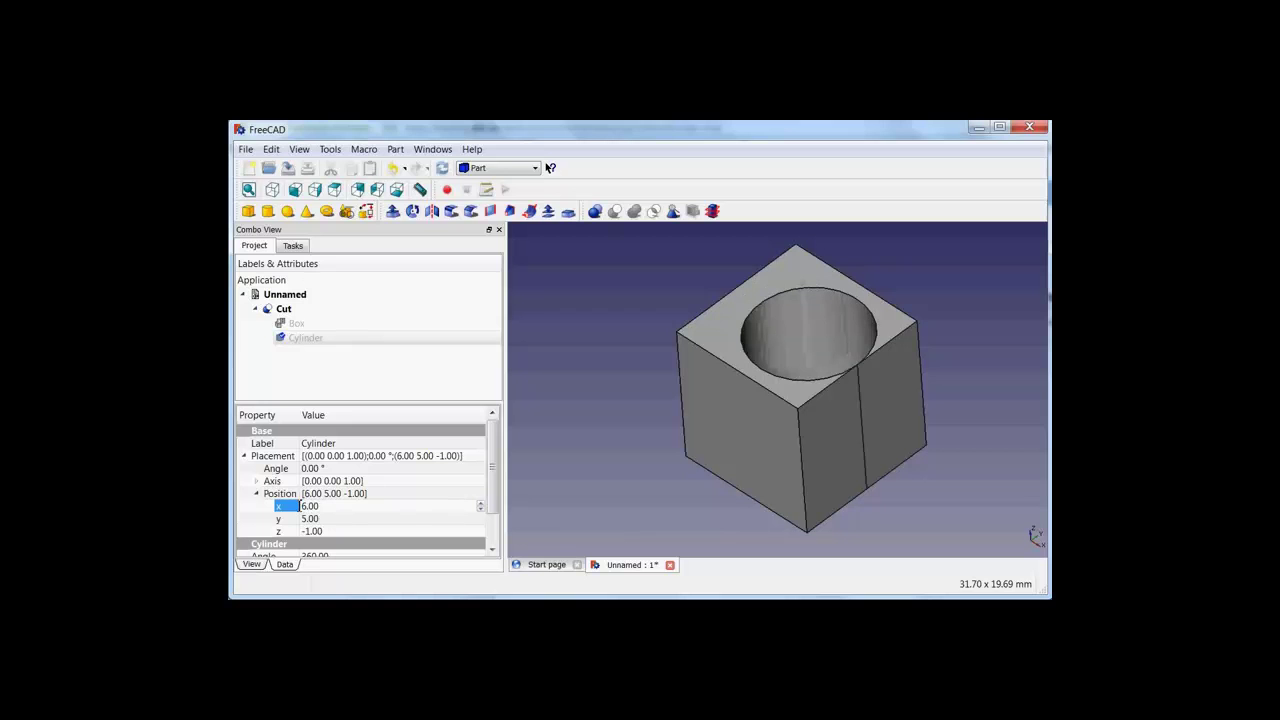
key("Return")
Return the hole to the box's centre by setting the cylinder's x position to 5.
left_click_drag(330, 506, 285, 508)
type("5")
key("Return")
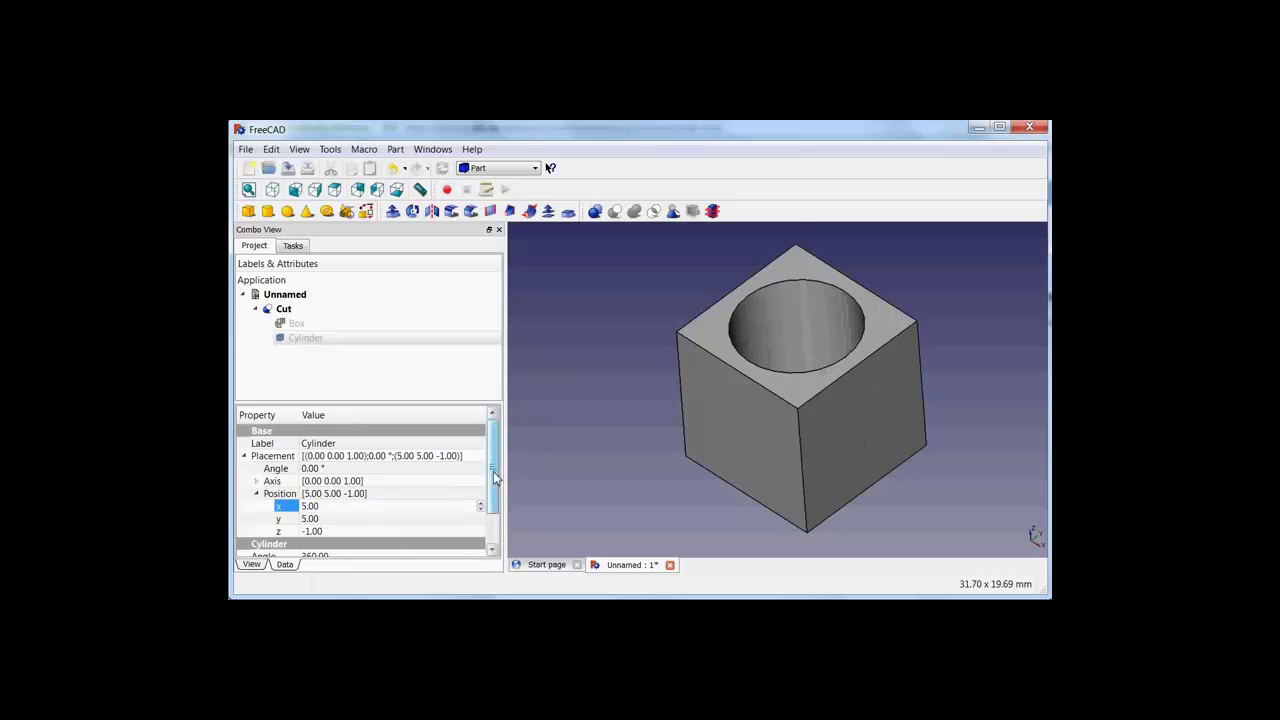
Narrow the hole by setting the radius of the cylinder inside the Cut to 2 mm.
left_click_drag(492, 472, 492, 503)
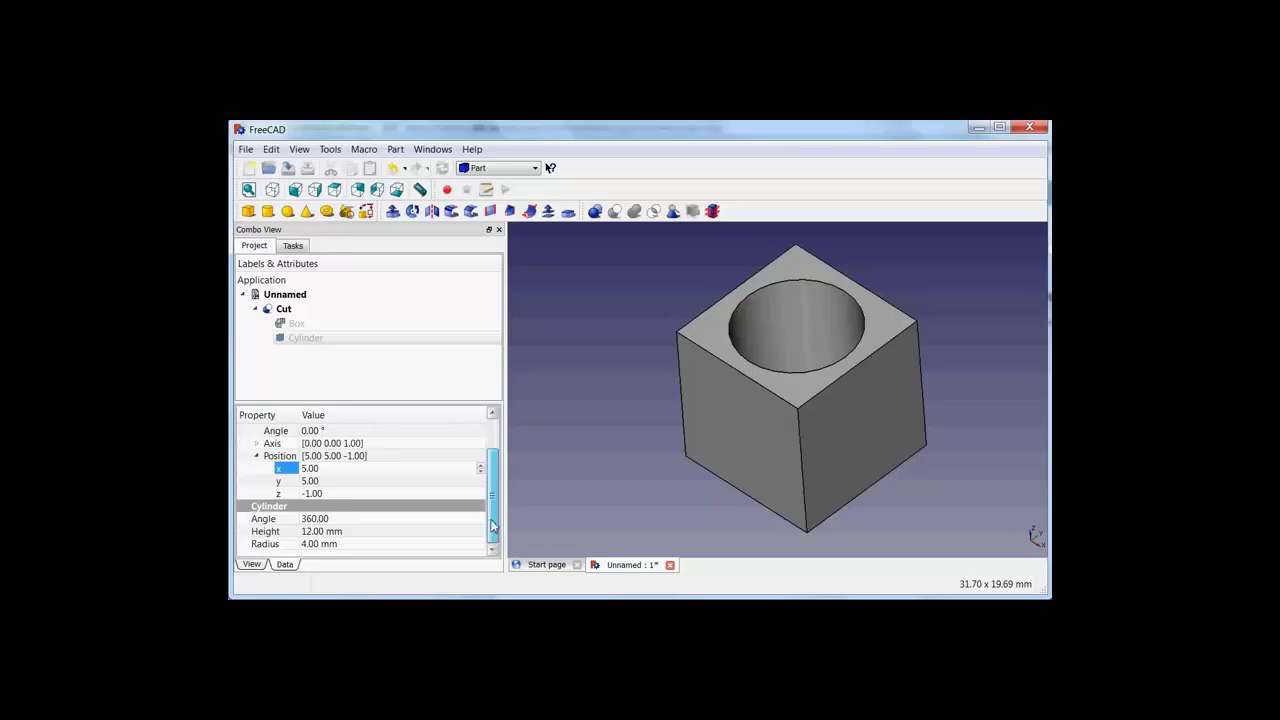
left_click(313, 543)
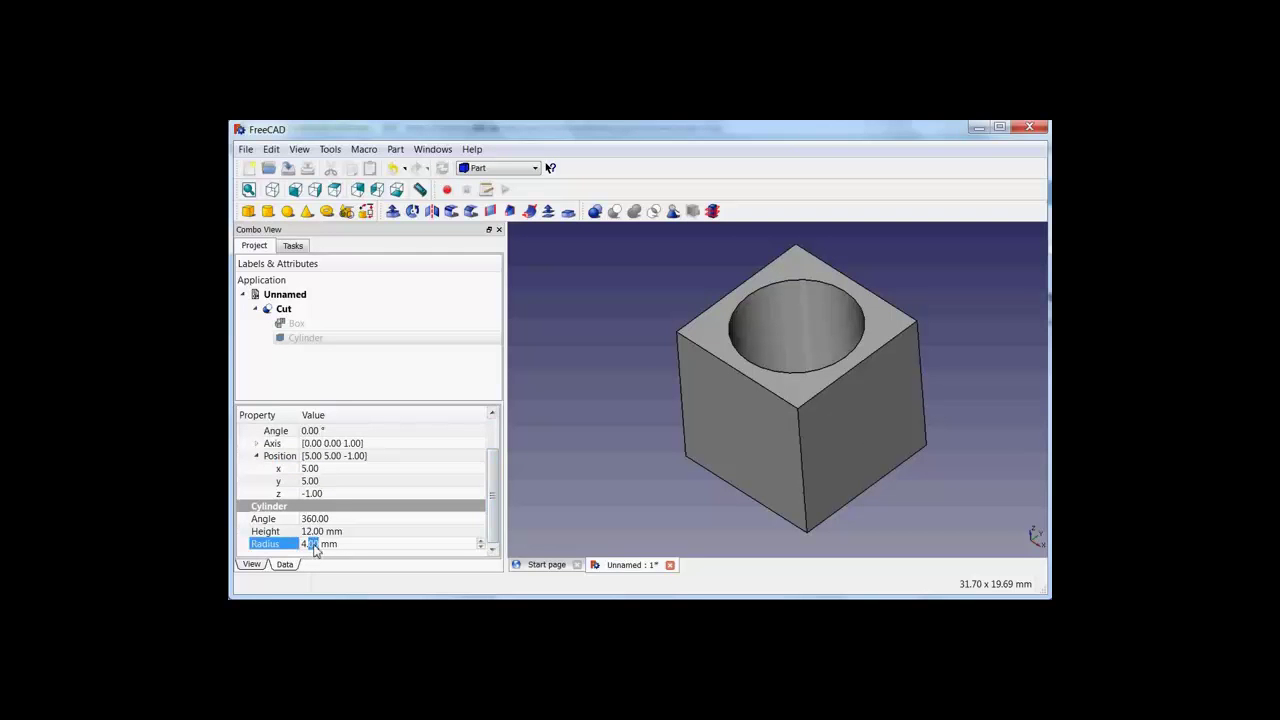
key("BackSpace")
key("BackSpace")
key("BackSpace")
type("2.00")
left_click_drag(494, 525, 493, 413)
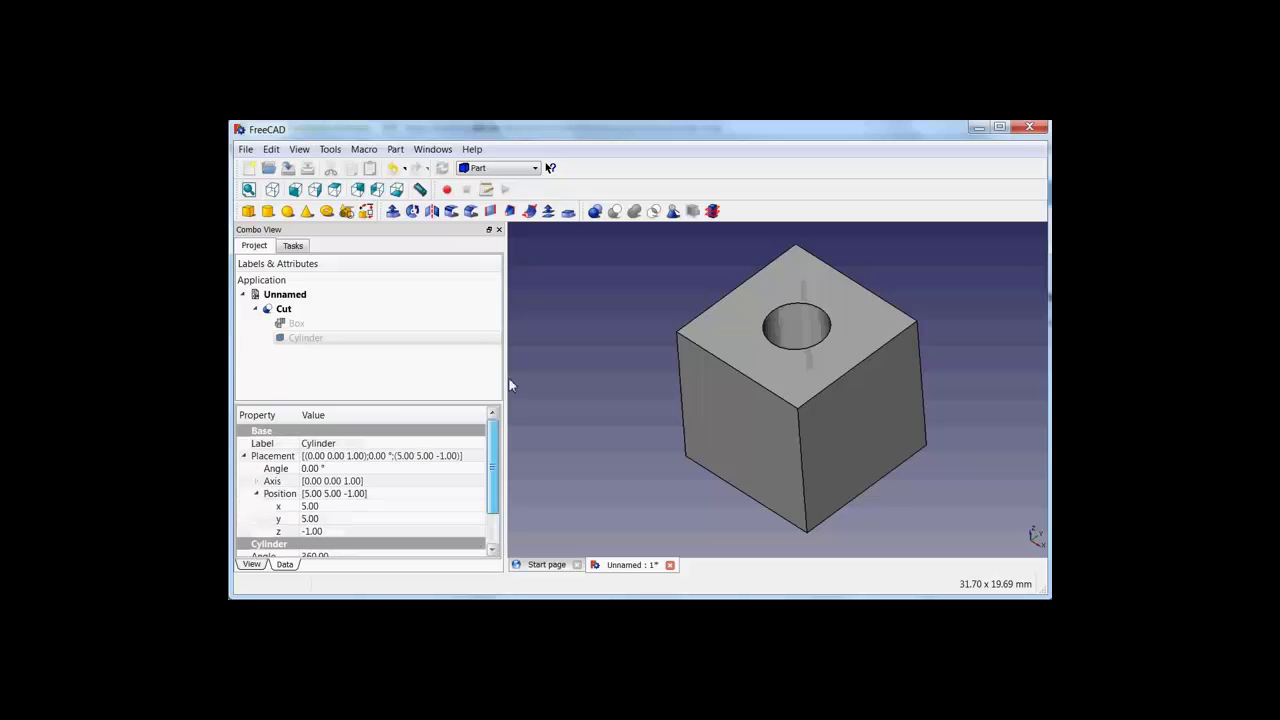
left_click(256, 310)
left_click(256, 310)
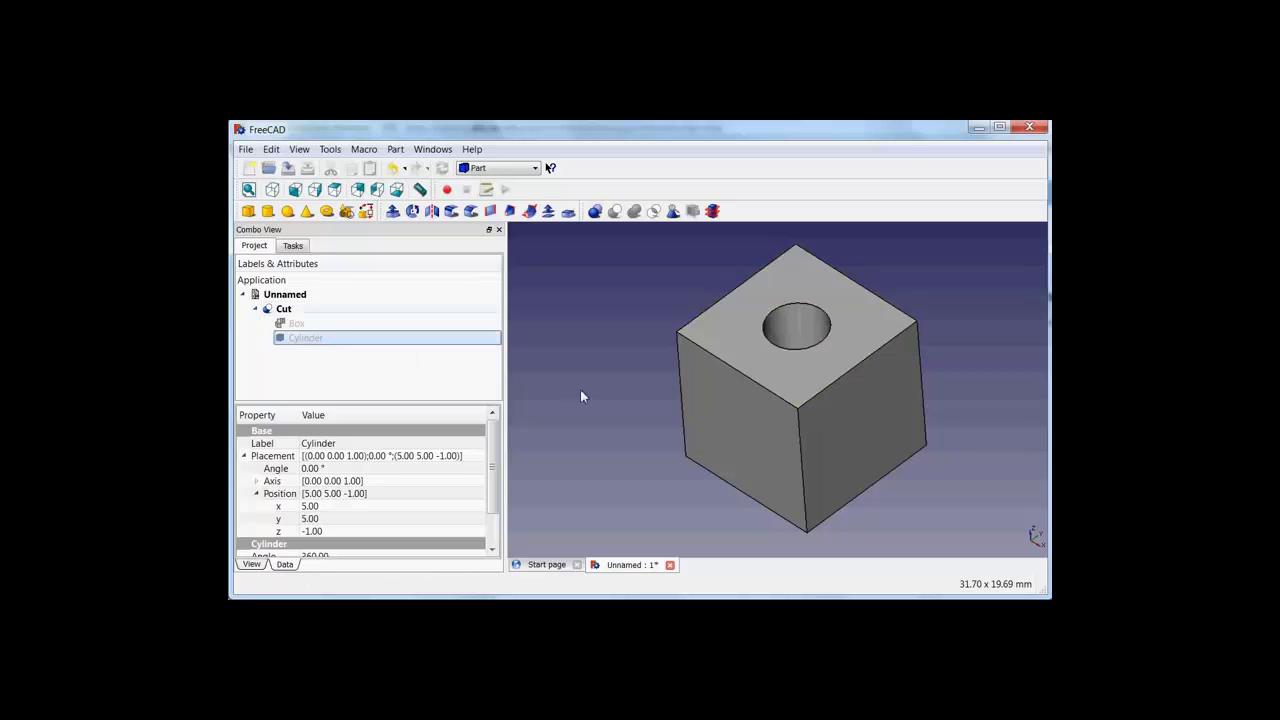
Delete the Cut object and undo the deletion.
left_click(284, 309)
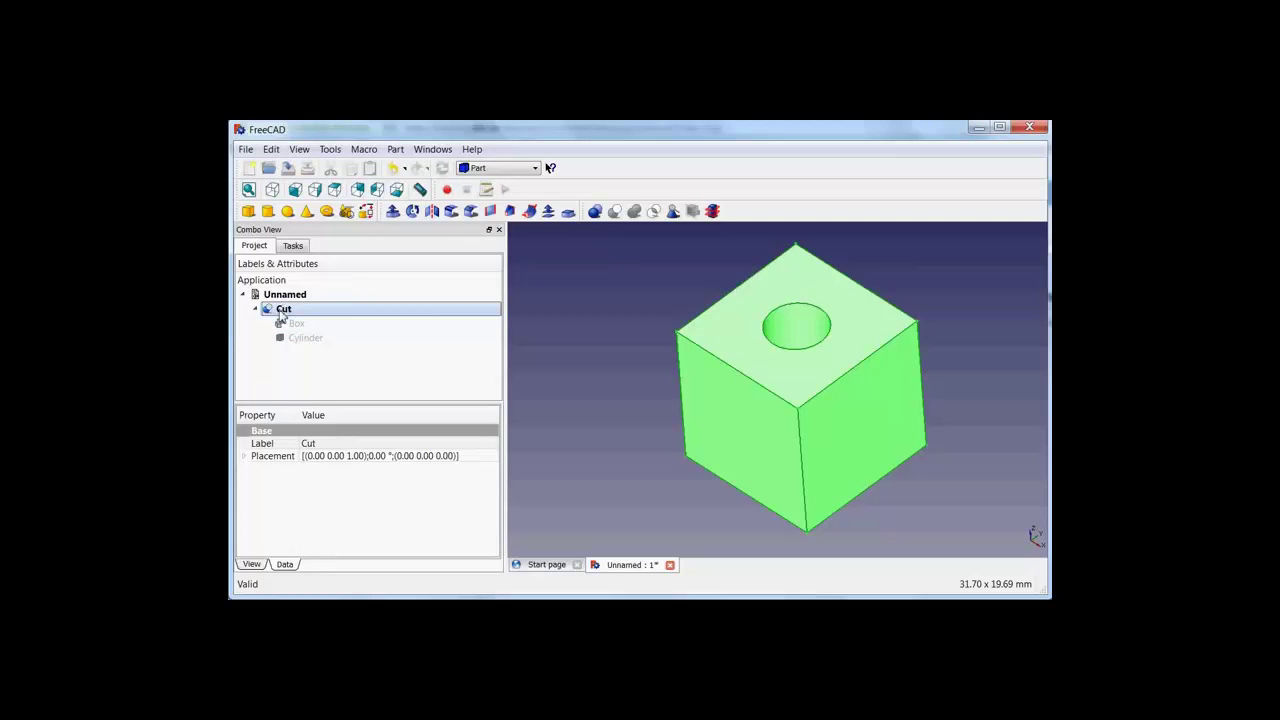
key("Delete")
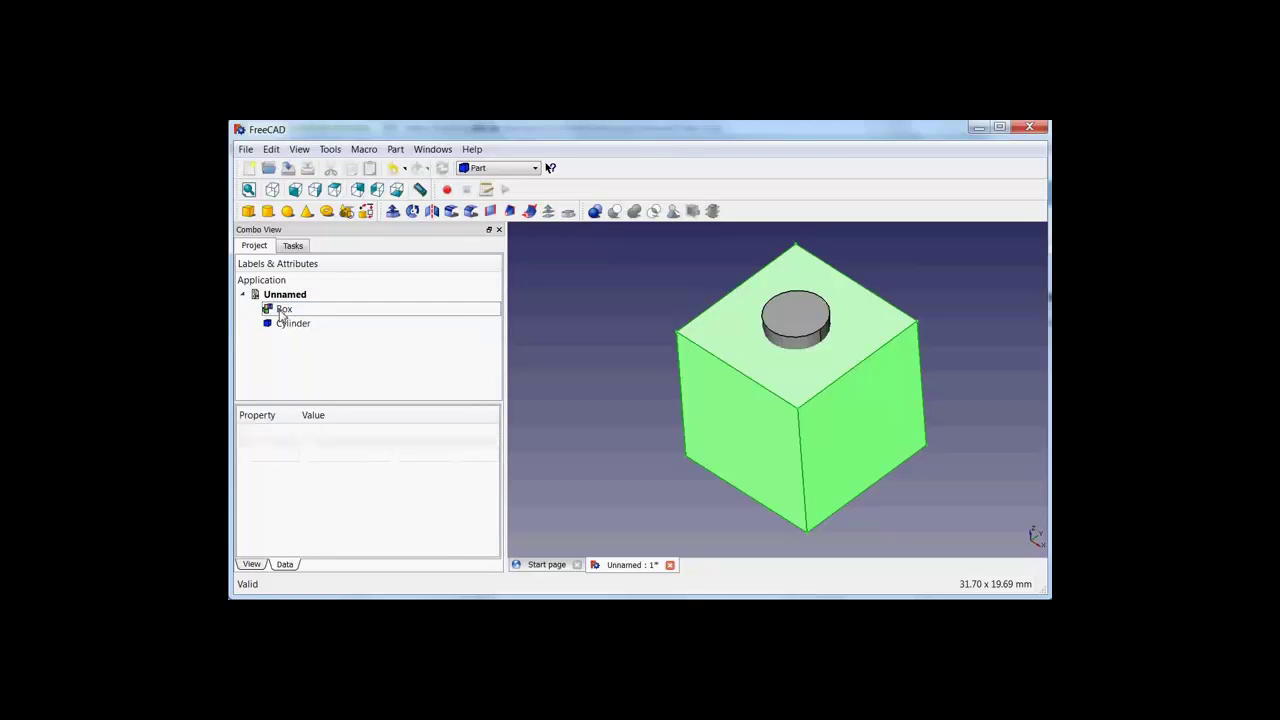
key("ctrl+z")
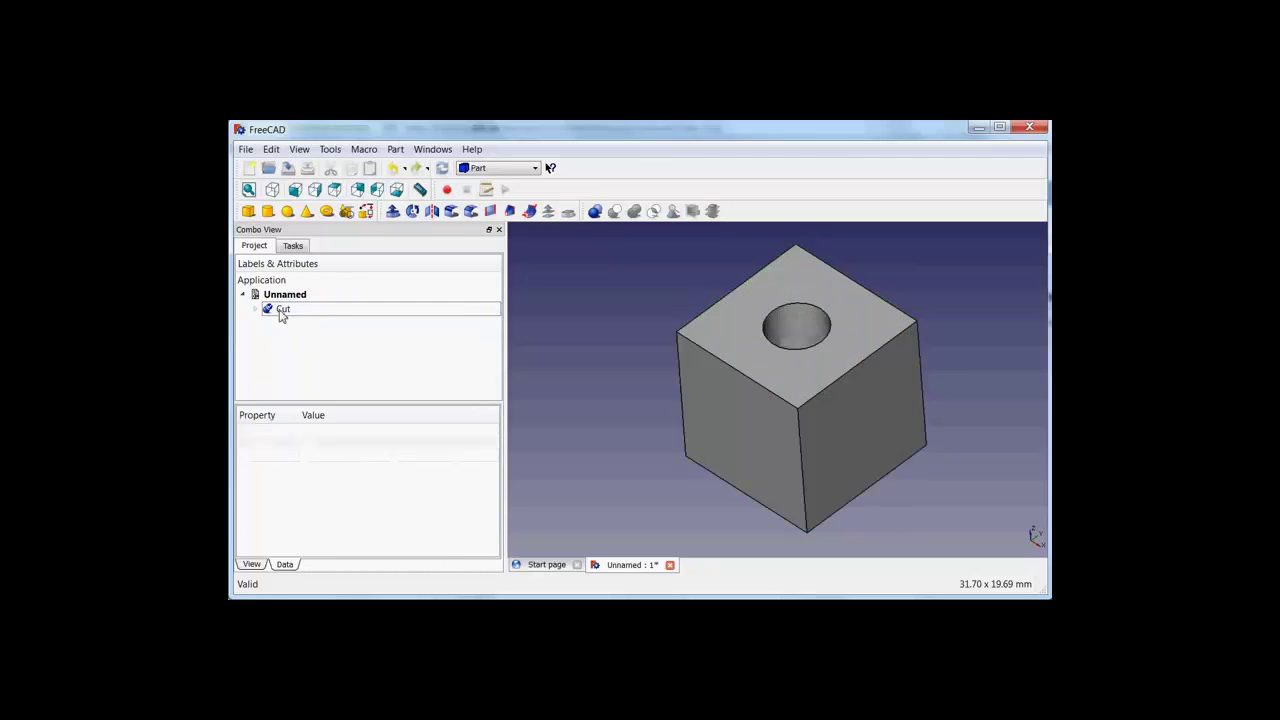
Delete only the Cut operation, keeping the cylinder and the box as separate solids.
left_click(256, 310)
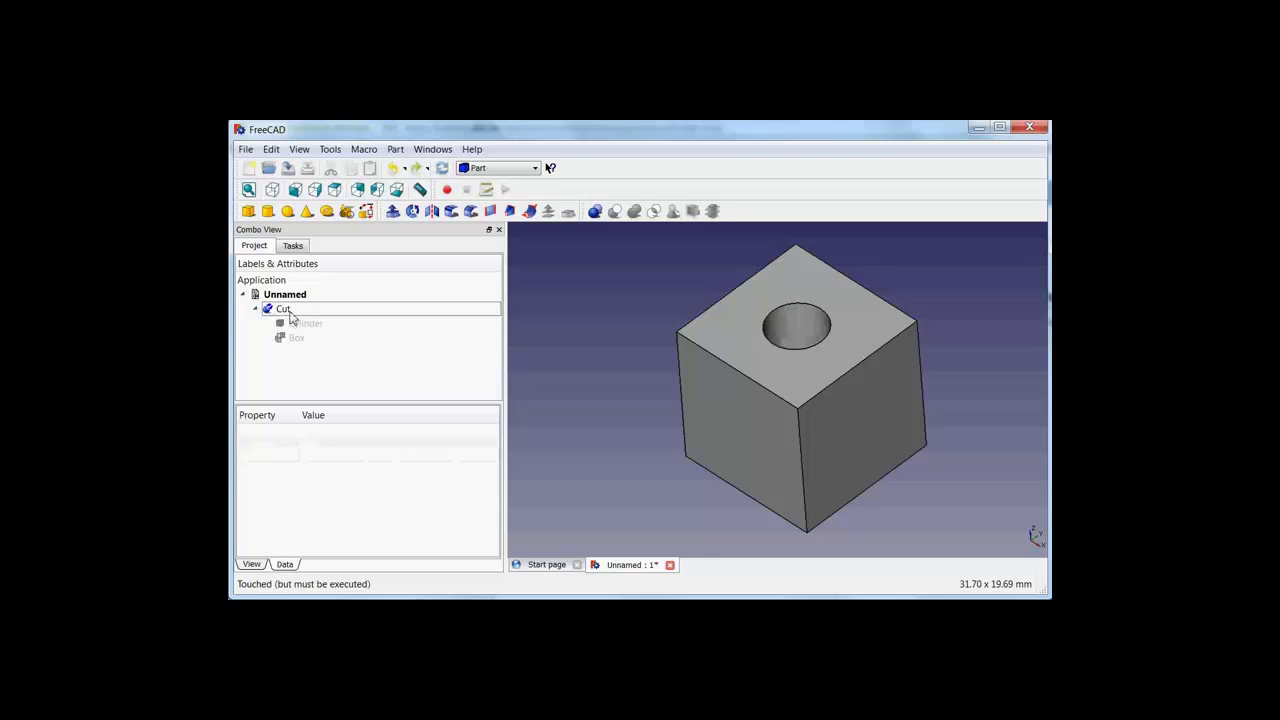
left_click(285, 315)
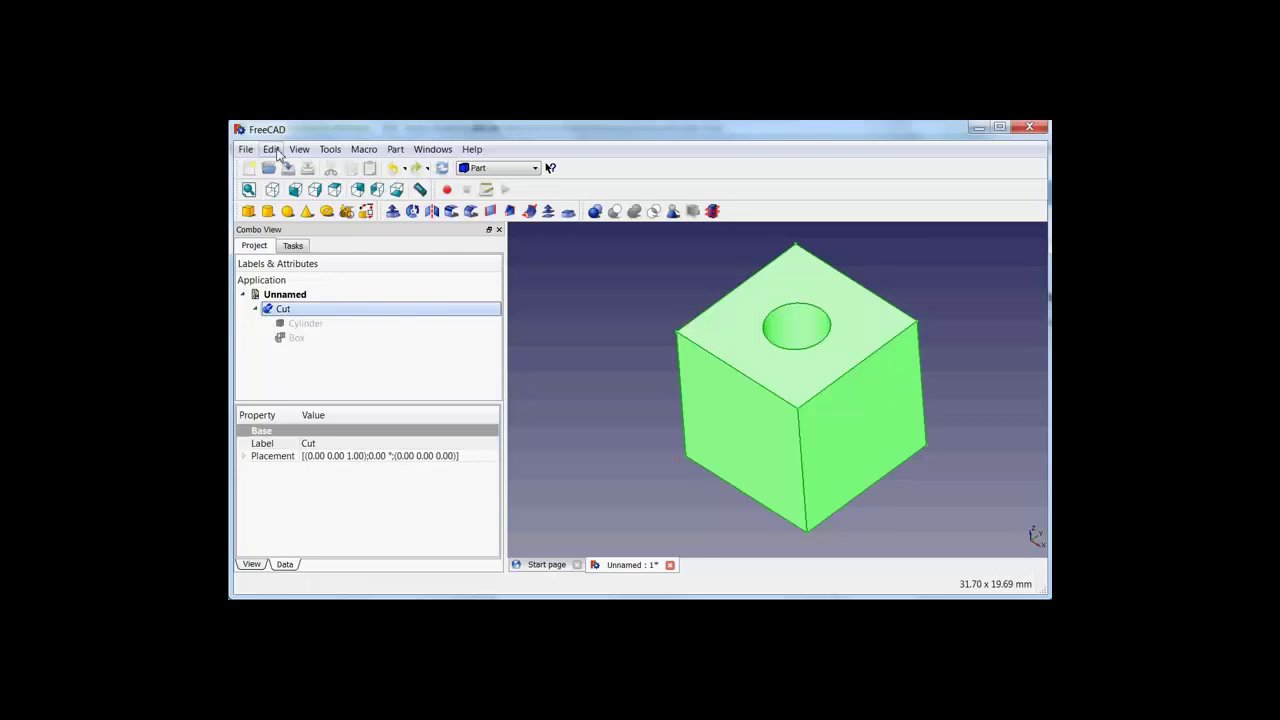
left_click(272, 150)
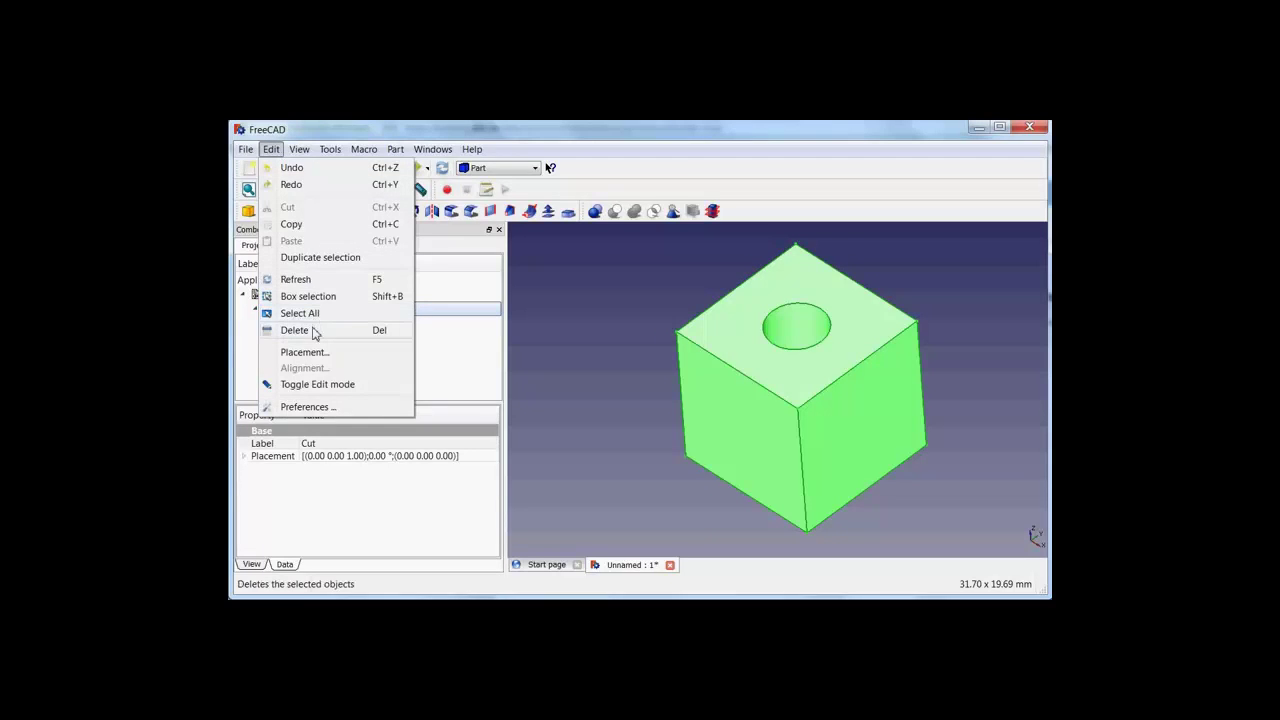
left_click(314, 331)
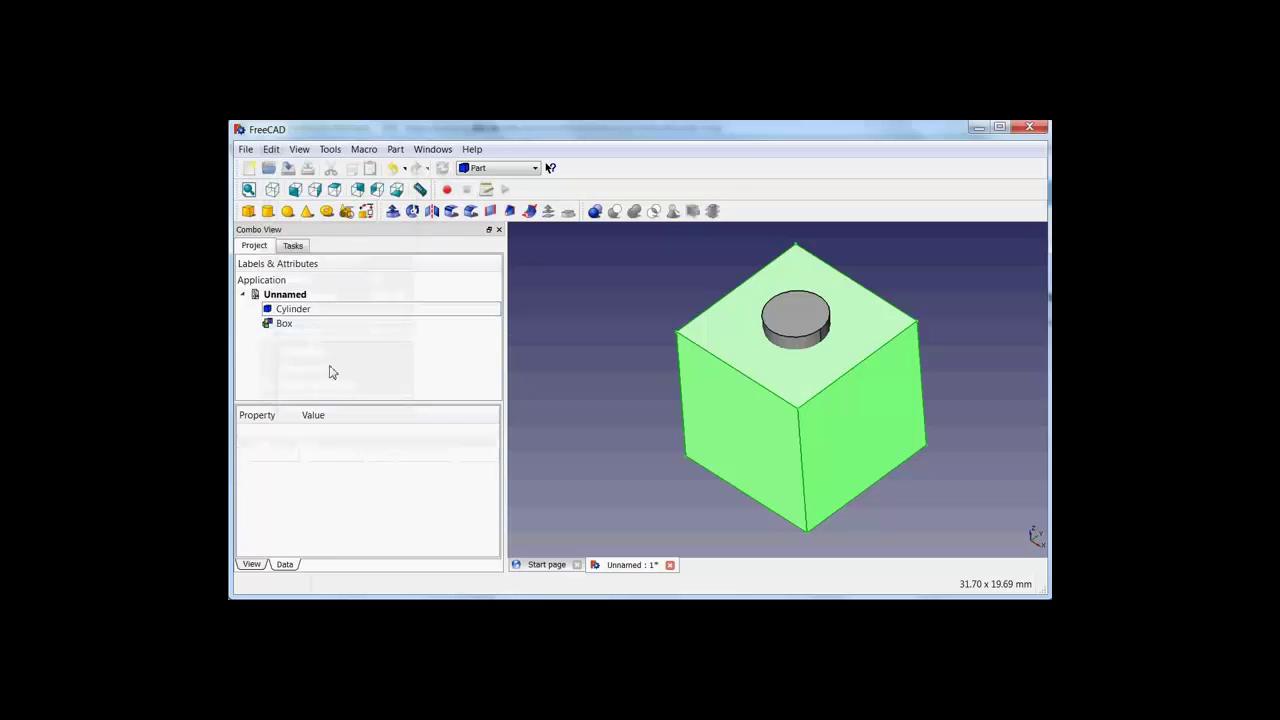
Fuse the cylinder and the box into one solid with a boolean union and expand the result's source shapes.
left_click(282, 325)
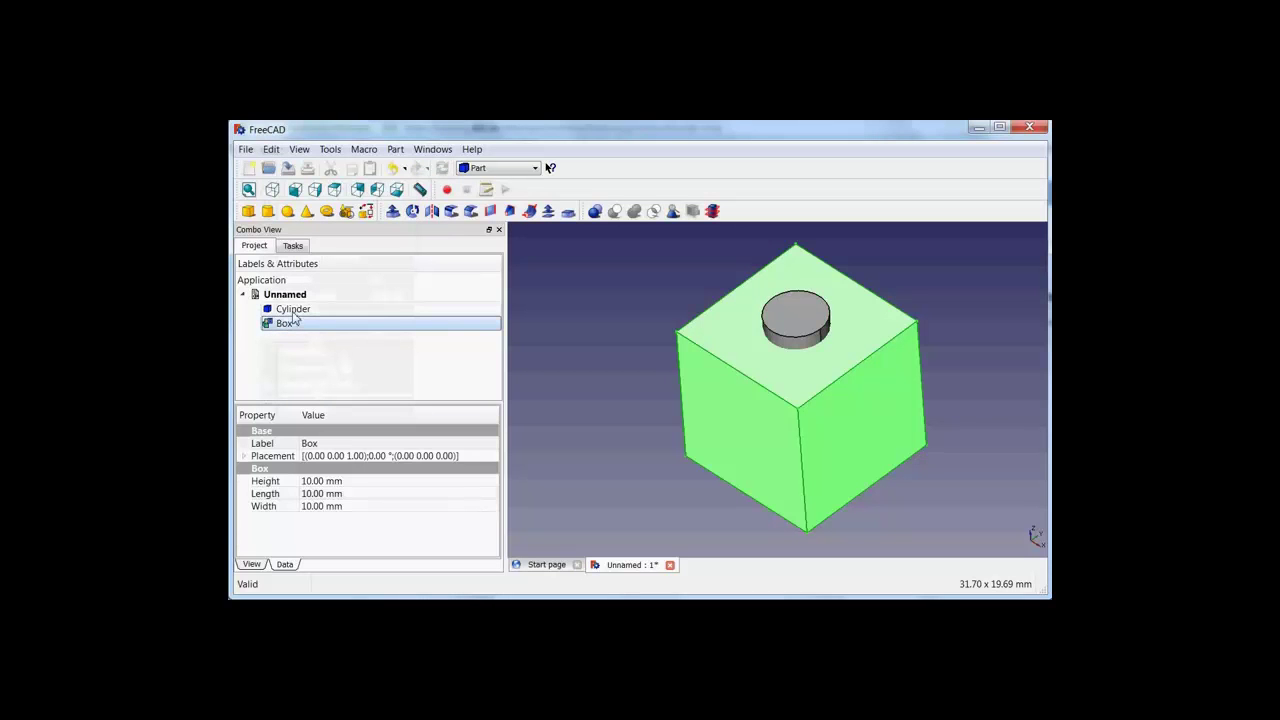
left_click(293, 310)
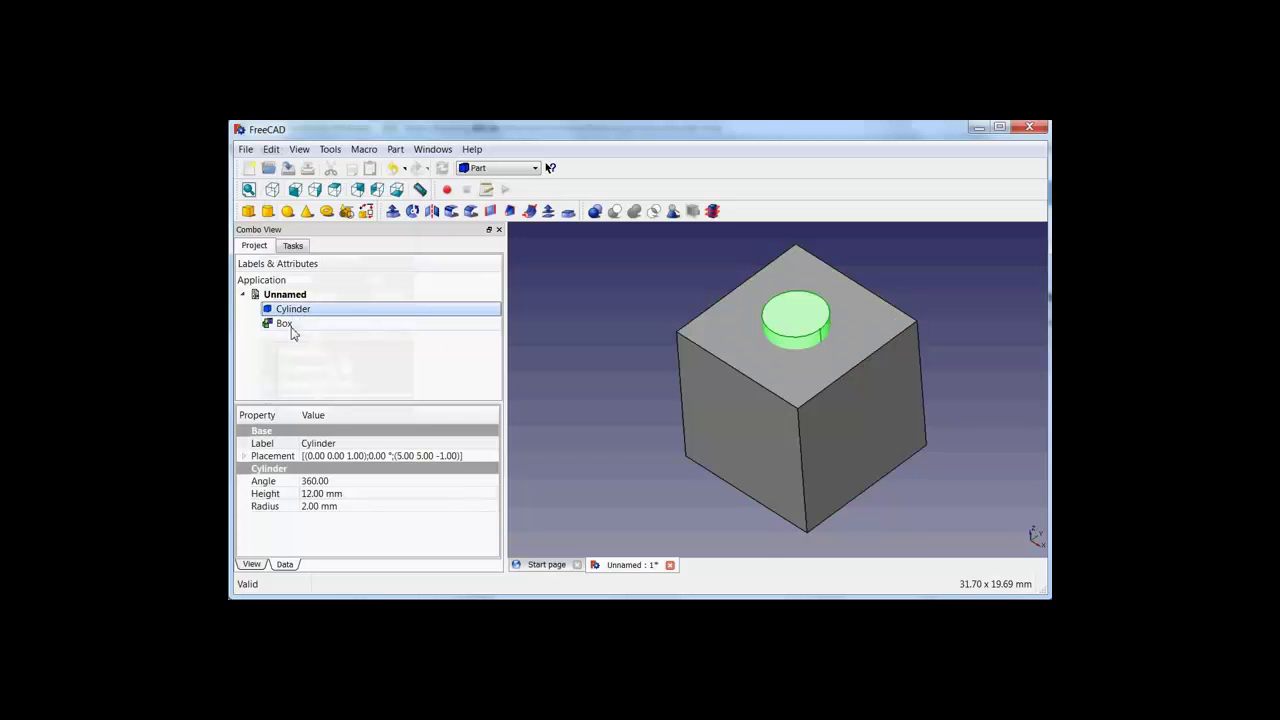
left_click(286, 324)
left_click(293, 310)
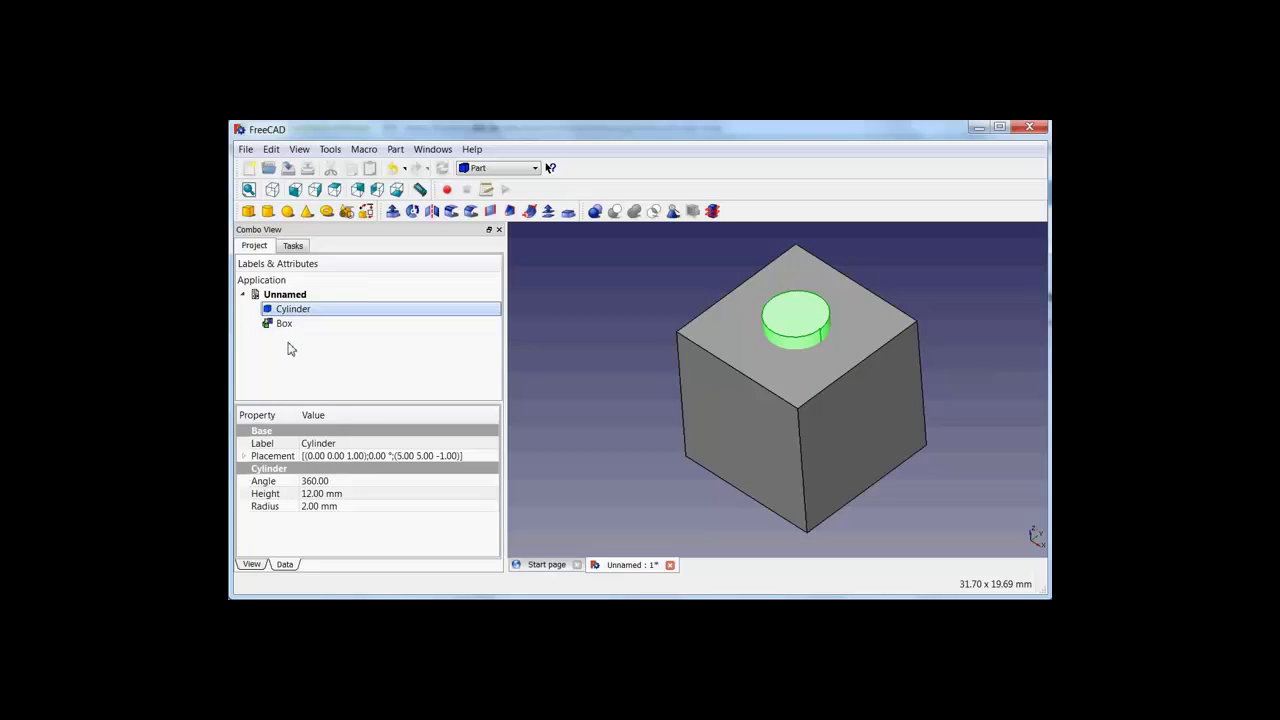
left_click(284, 326, "ctrl")
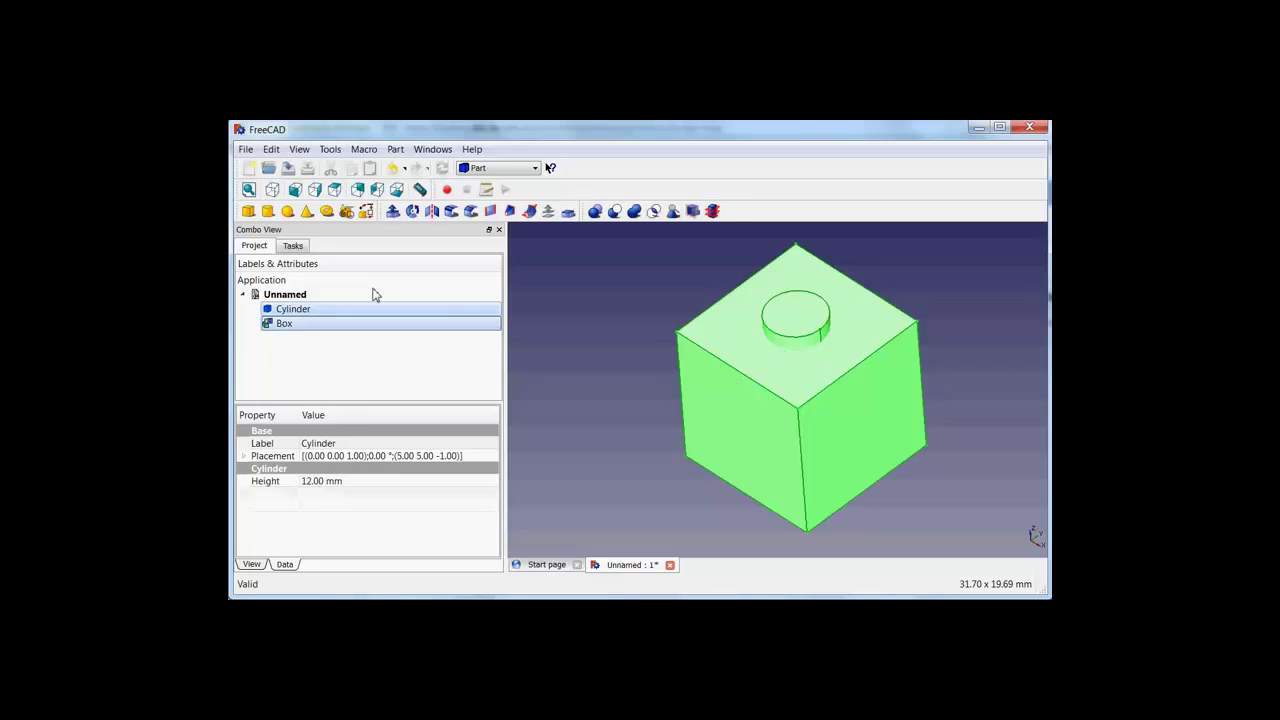
left_click(638, 214)
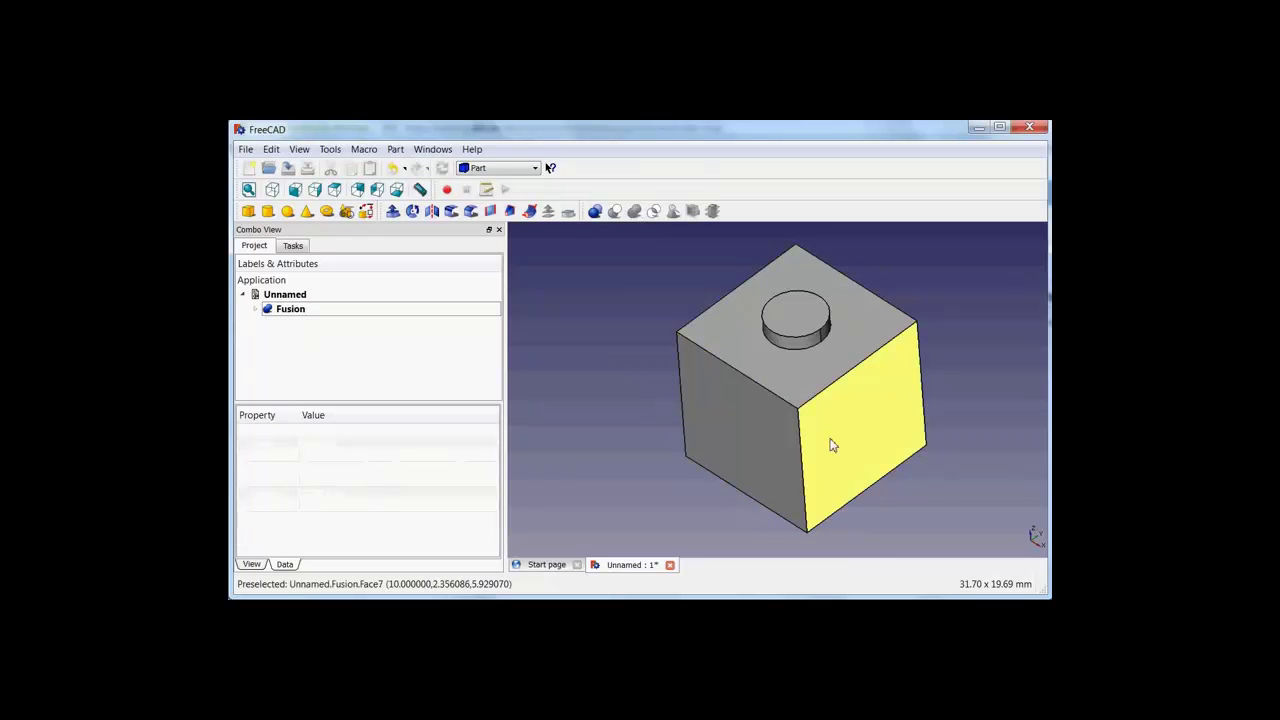
left_click(255, 310)
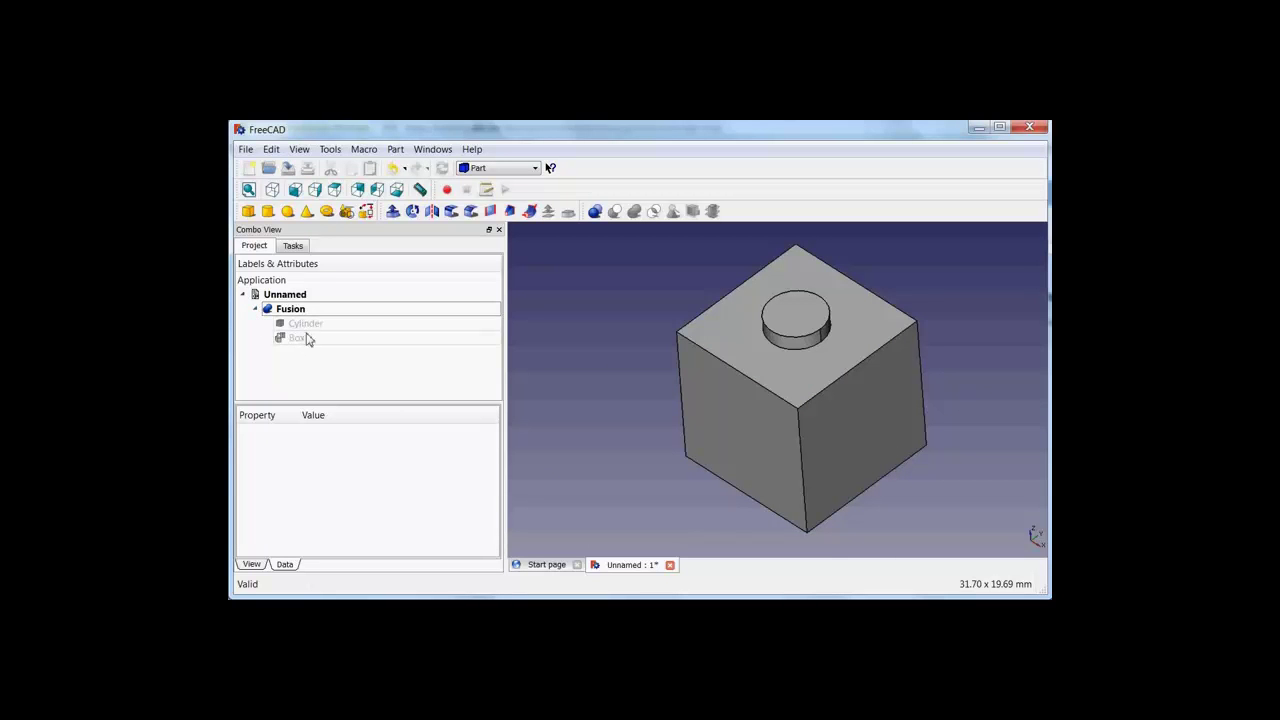